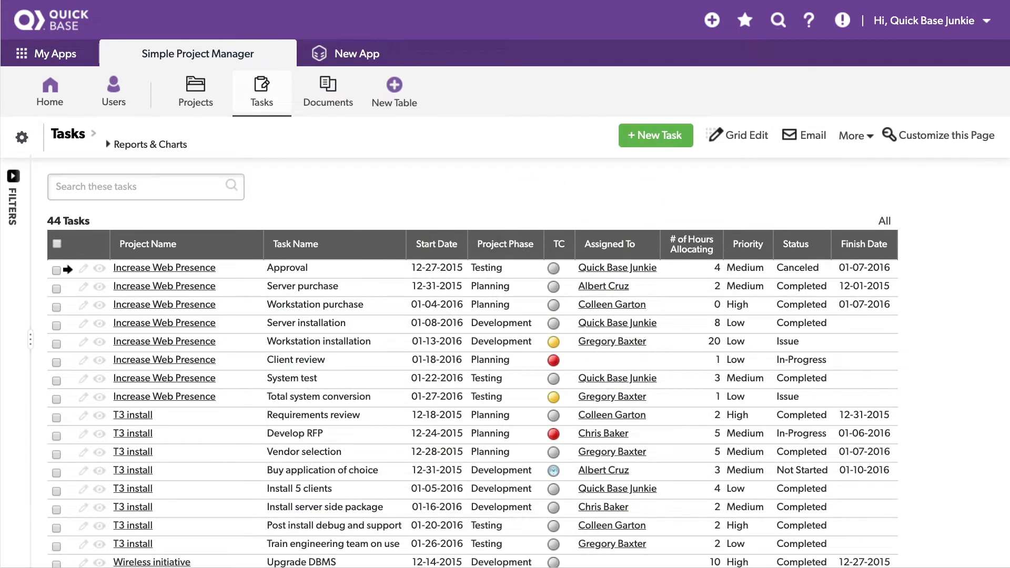
Open the Tasks list in Grid Edit and select individual Task Name and Project Name cells
click(751, 139)
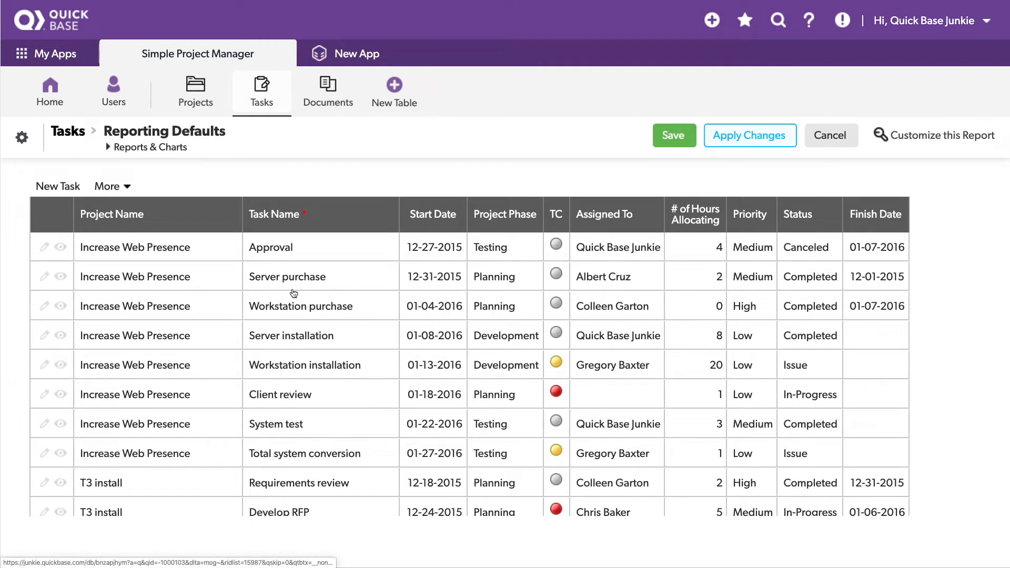
click(196, 278)
click(283, 278)
click(284, 279)
click(279, 317)
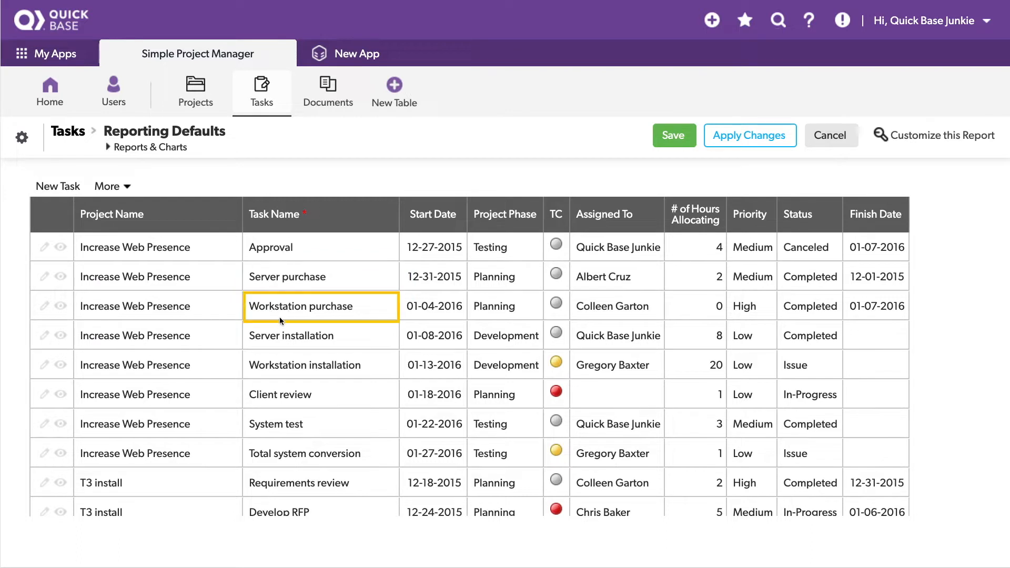
click(200, 335)
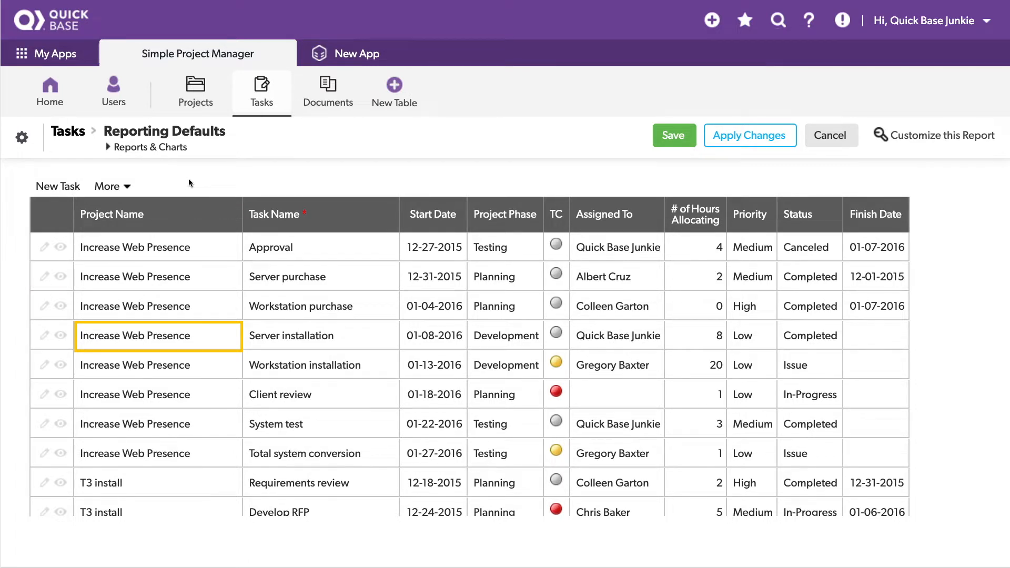
Examine the commands available for the Project Phase column and for the Approval task row
click(193, 213)
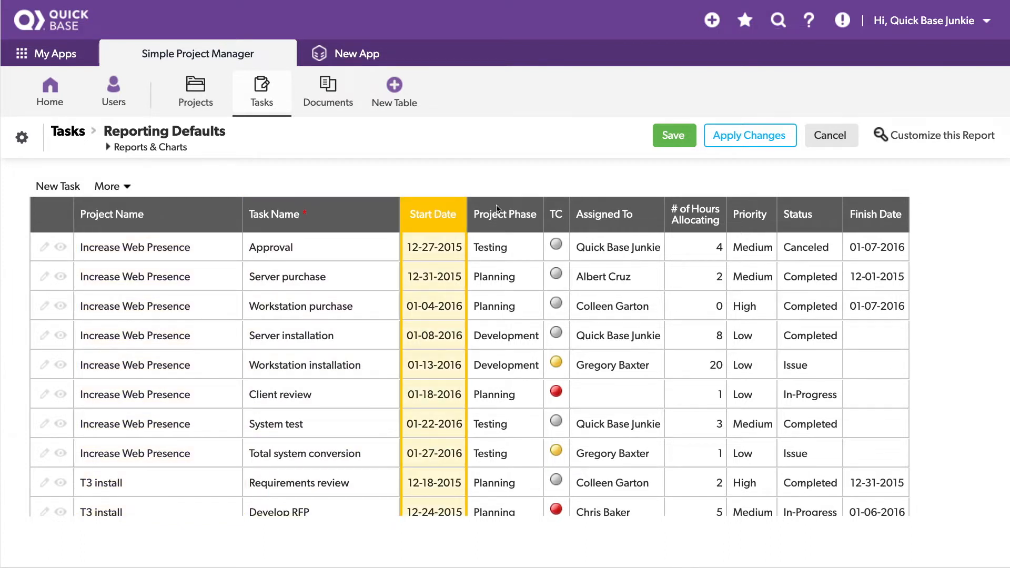
right_click(489, 213)
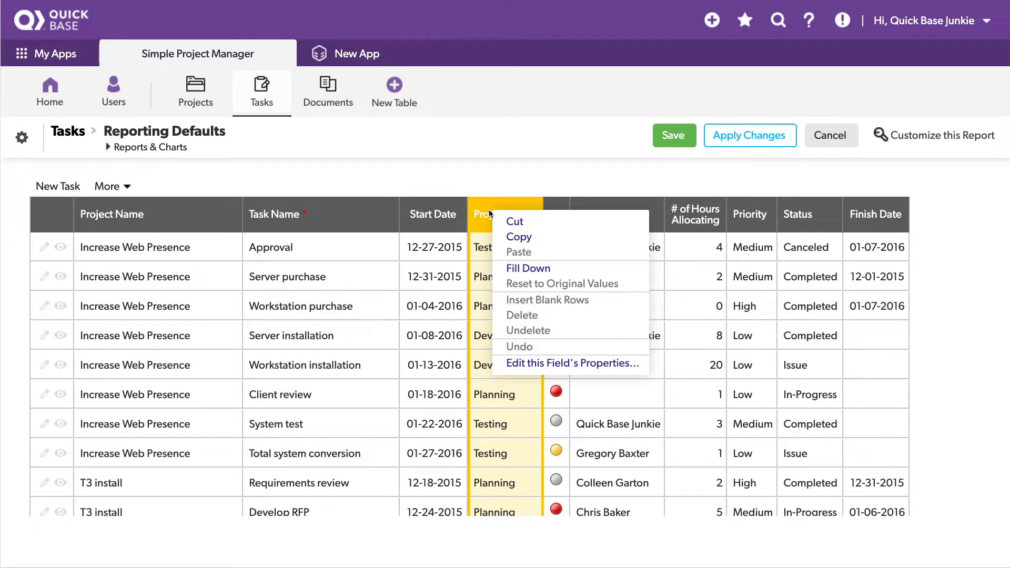
click(37, 257)
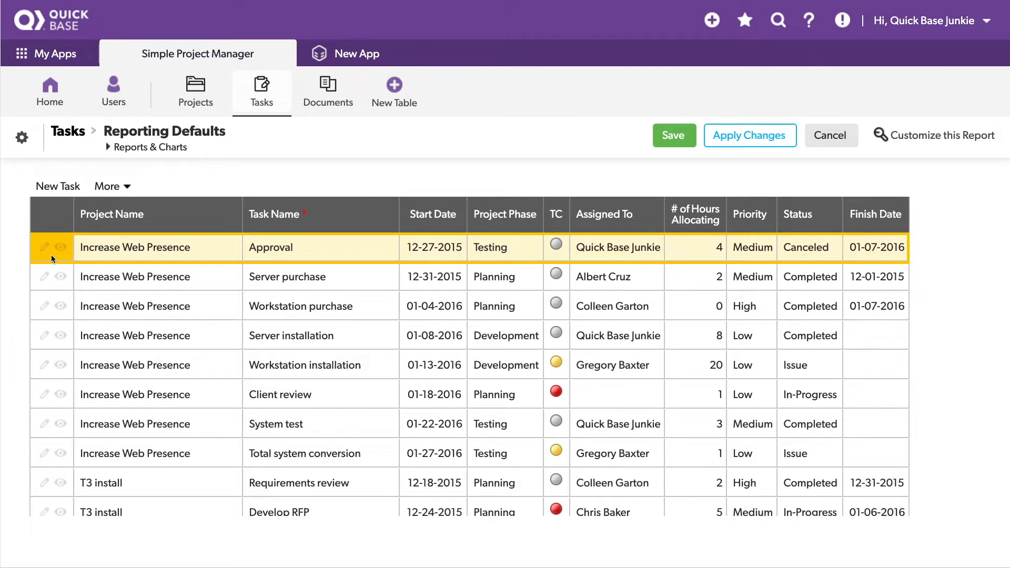
right_click(52, 254)
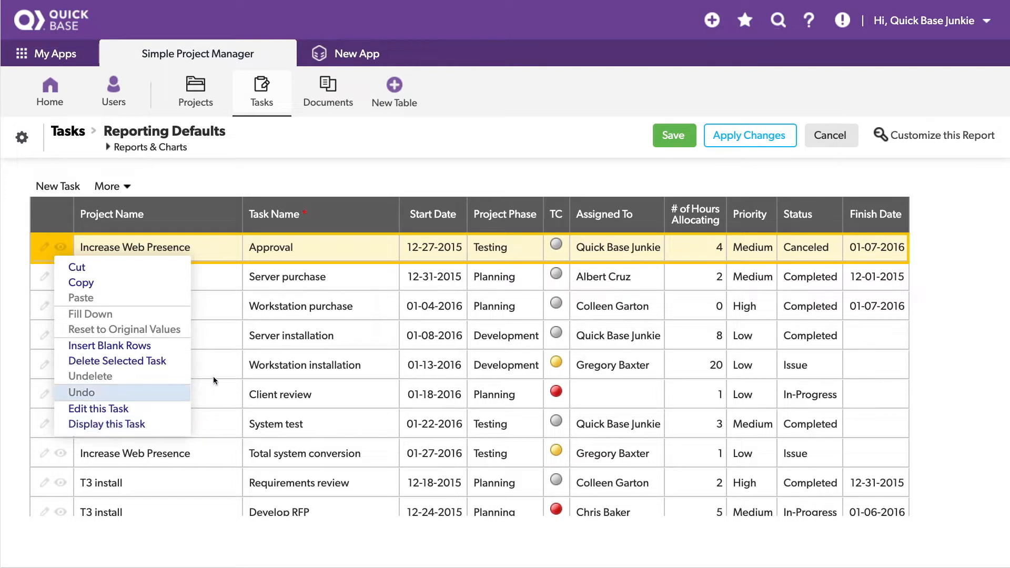
click(296, 353)
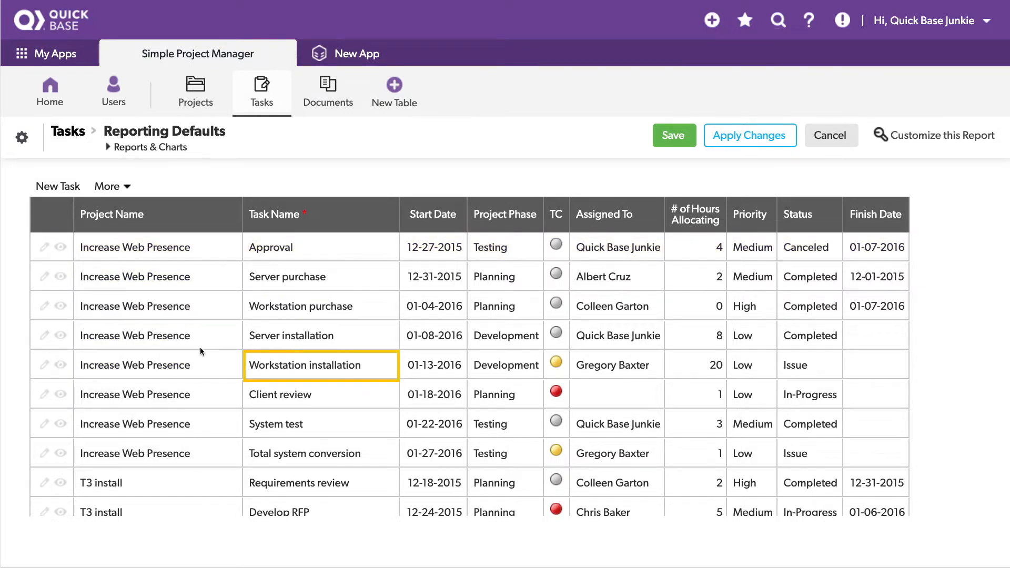
Change the project name of the Requirements review task to New Project
scroll(198, 343, down, 3)
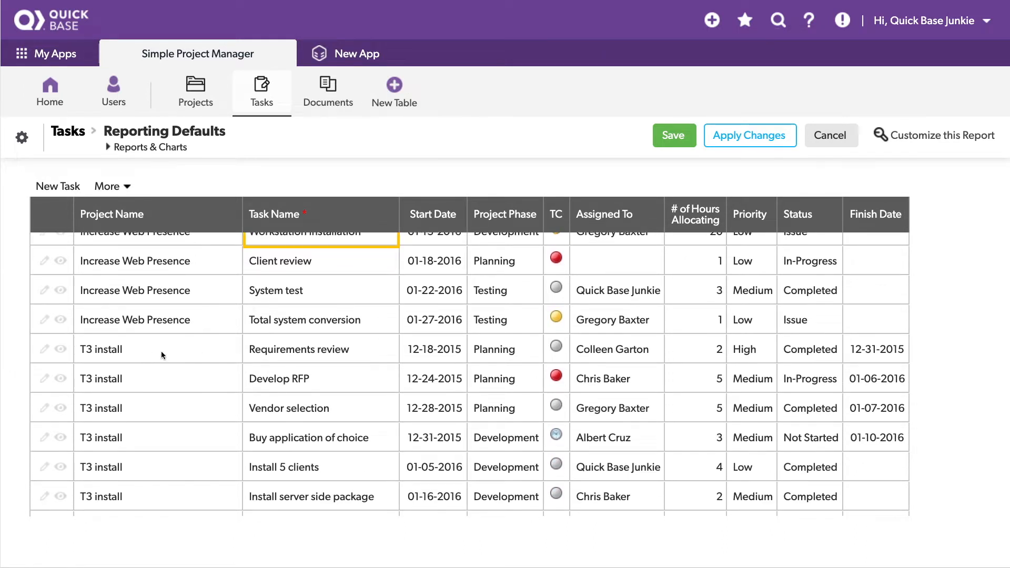
double_click(161, 351)
click(176, 342)
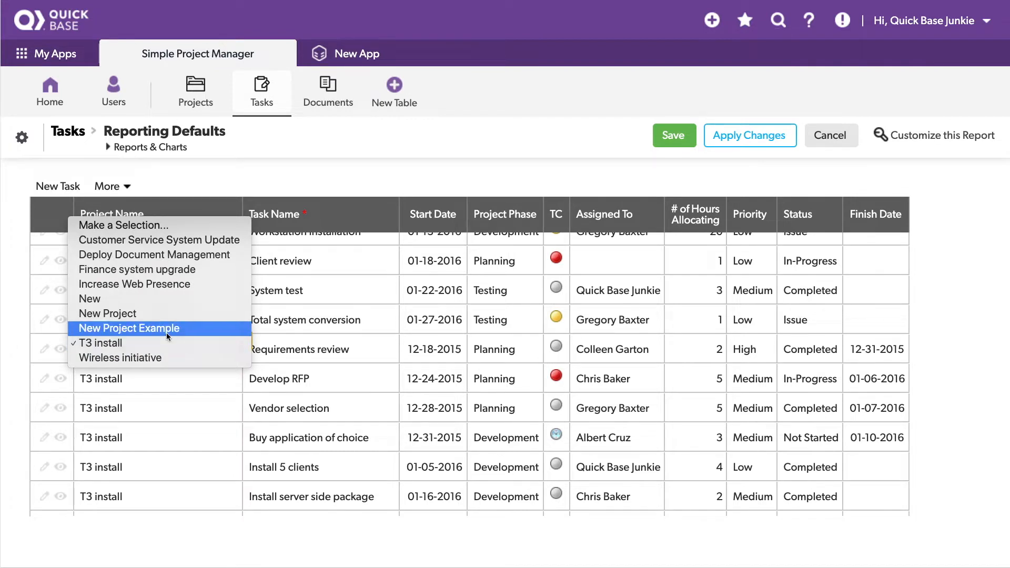
click(125, 313)
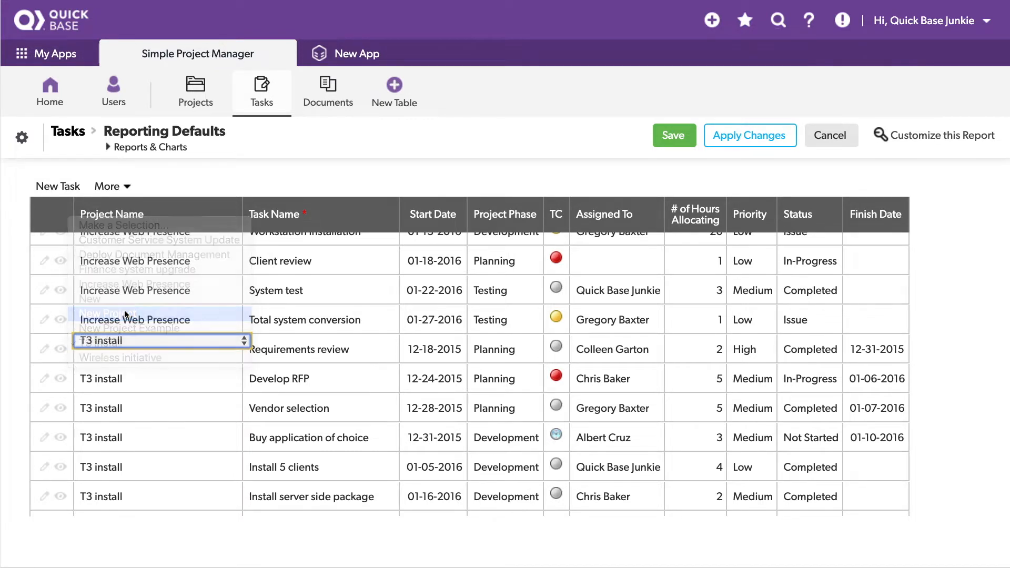
key(Return)
Fill New Project down the Project Name column from Requirements review through Train engineering team on use
click(158, 352)
drag(159, 348, 160, 507)
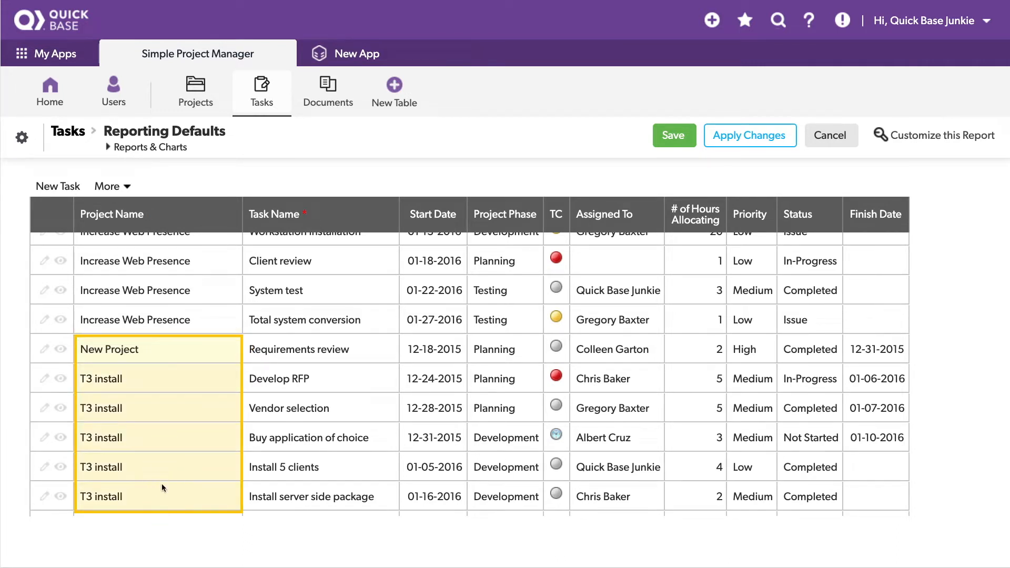
scroll(177, 456, down, 2)
drag(176, 451, 176, 477)
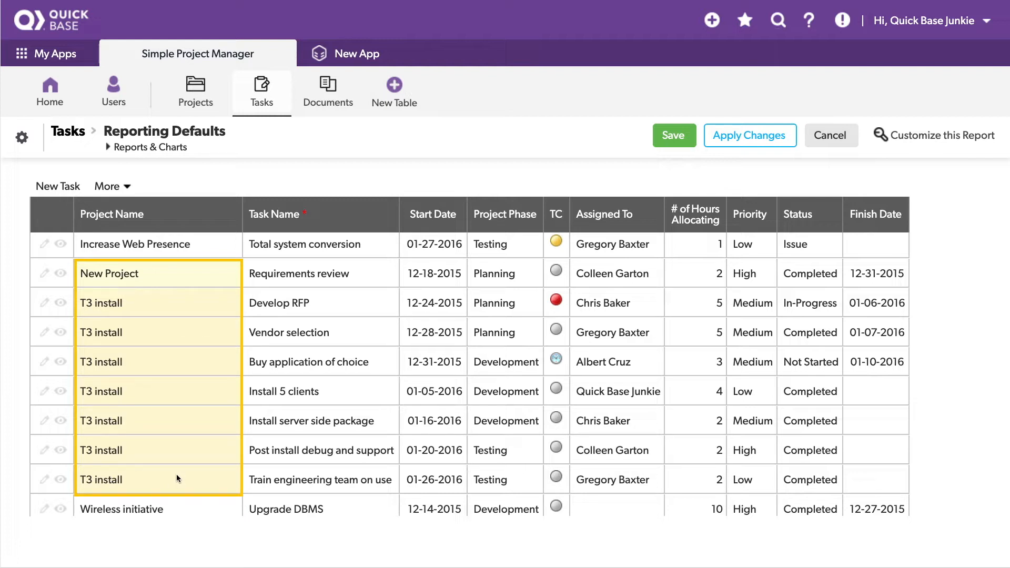
key(ctrl+d)
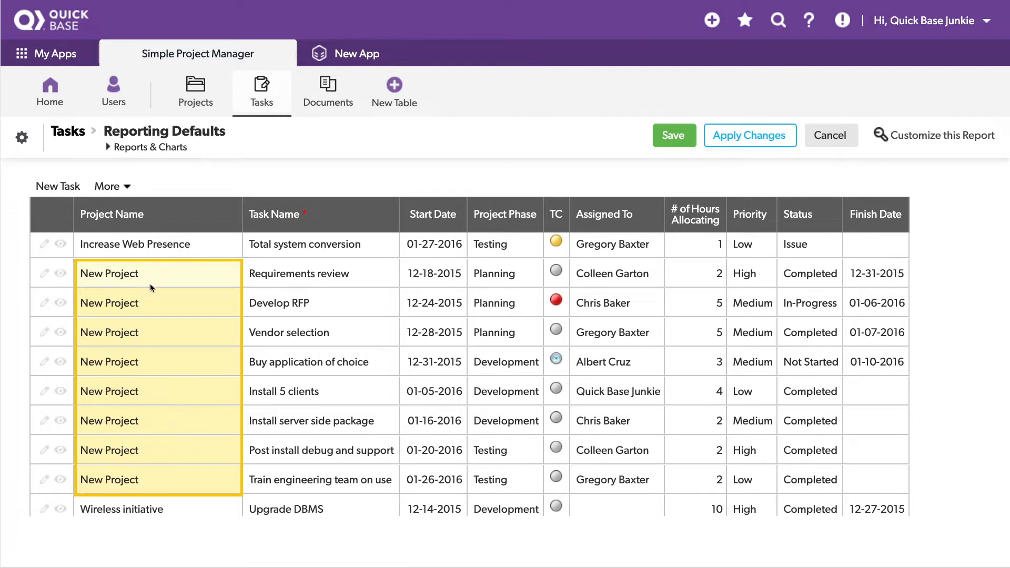
click(162, 475)
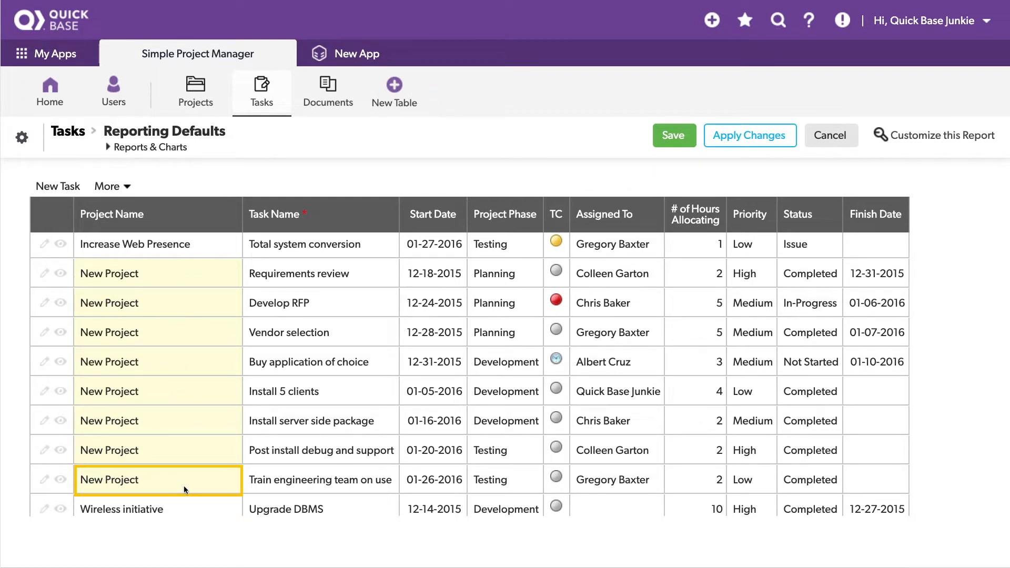
Fill Planning down the Project Phase column from Requirements review through Train engineering team on use
click(502, 287)
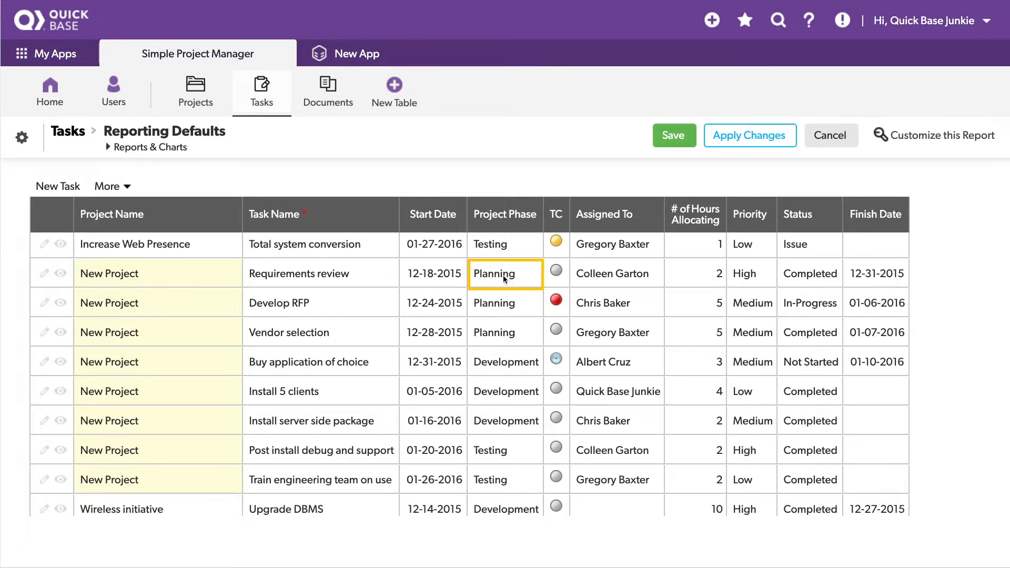
drag(508, 273, 505, 481)
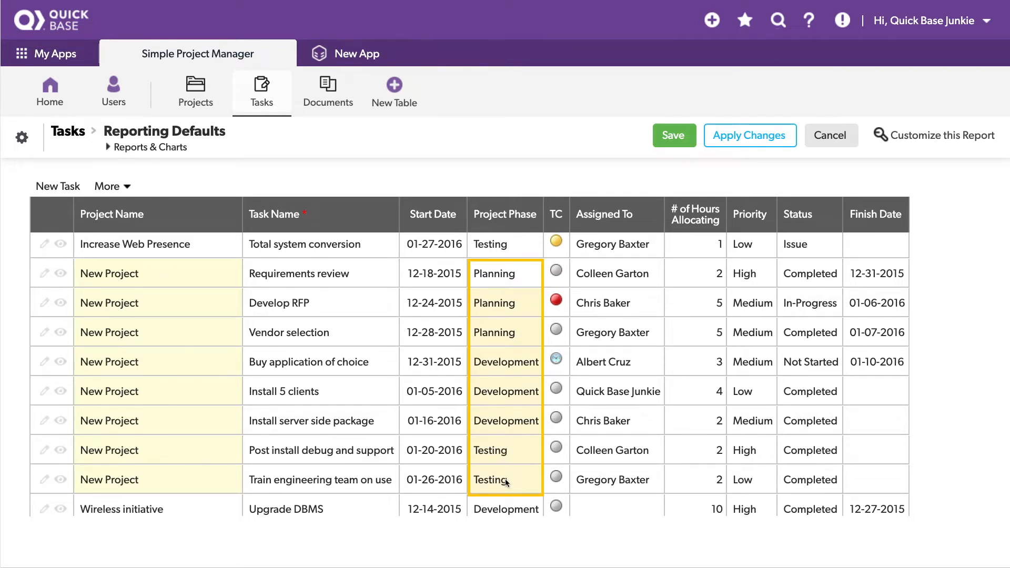
key(ctrl+d)
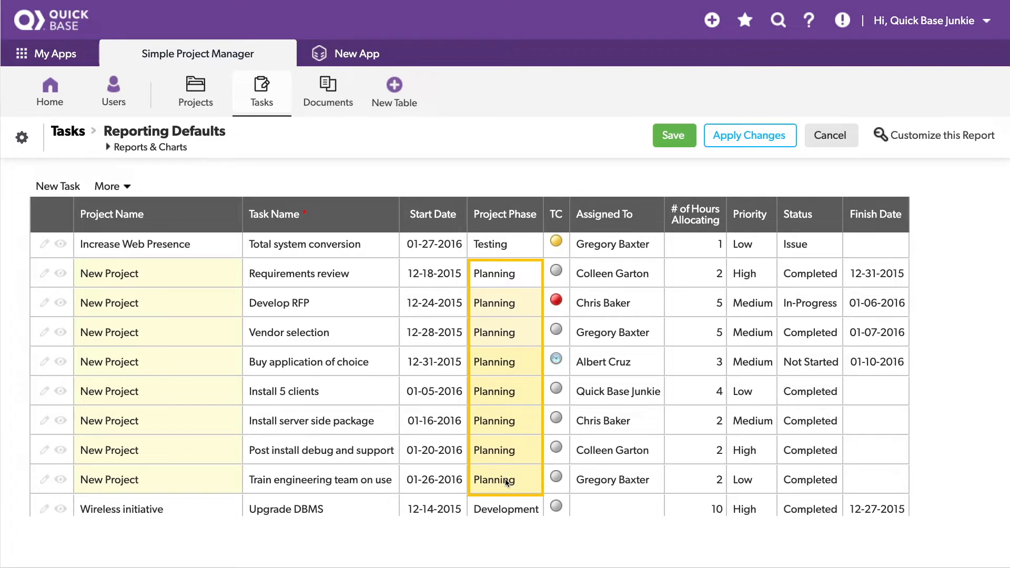
click(454, 358)
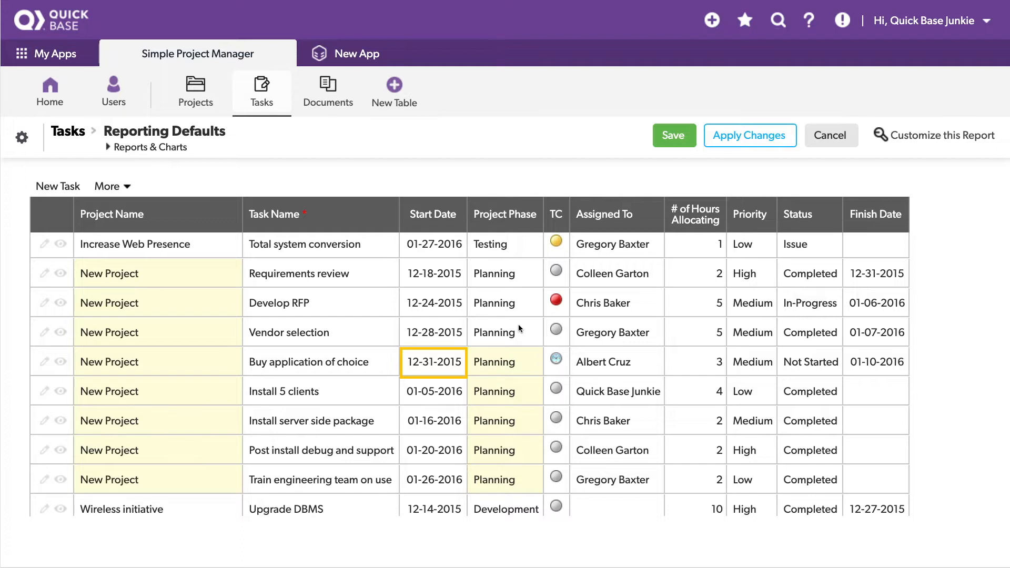
Go to the blank new-task rows and fill New Project Example down into the first two of them
click(52, 188)
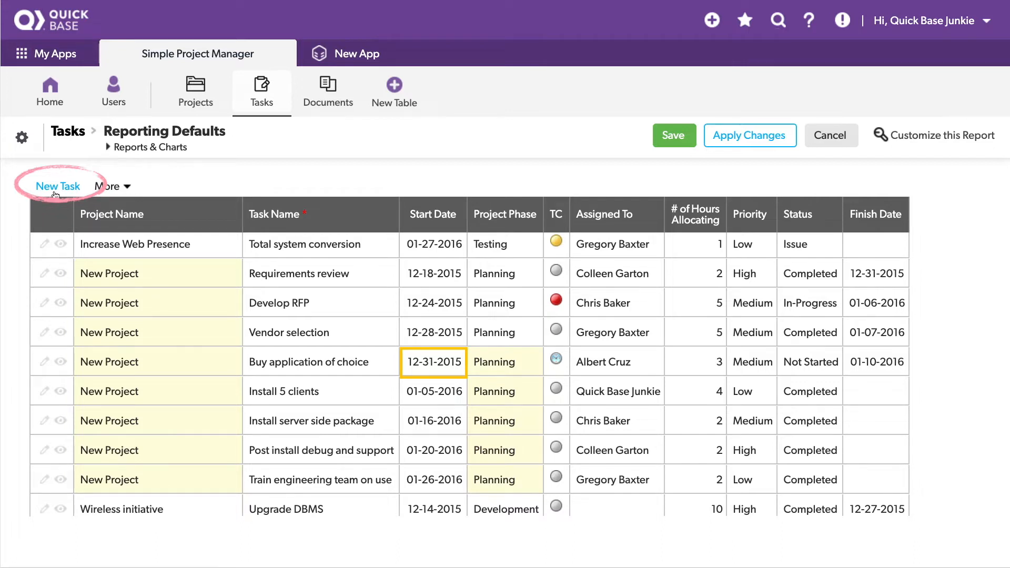
click(53, 189)
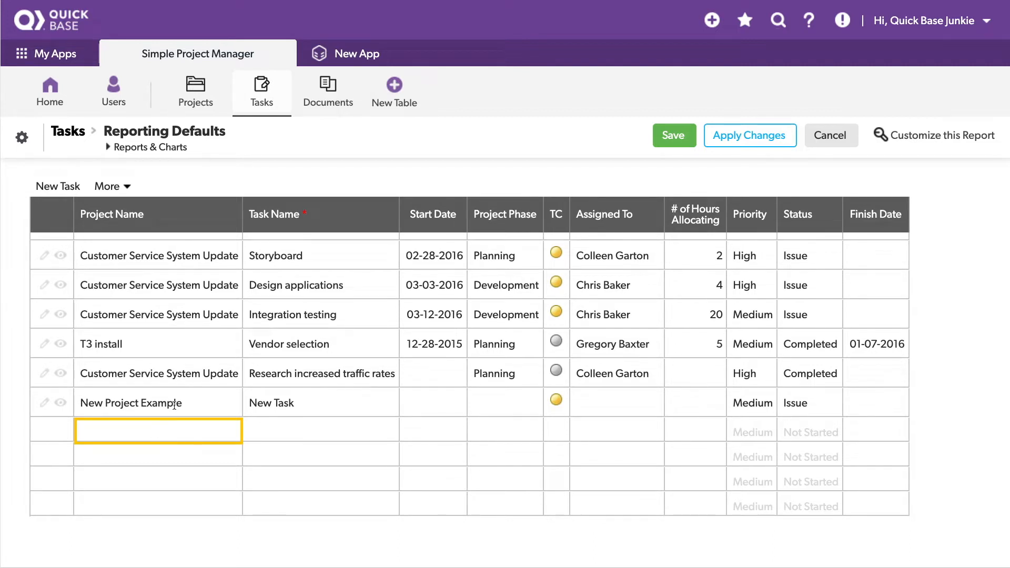
click(212, 403)
drag(210, 403, 207, 468)
key(ctrl+d)
click(213, 453)
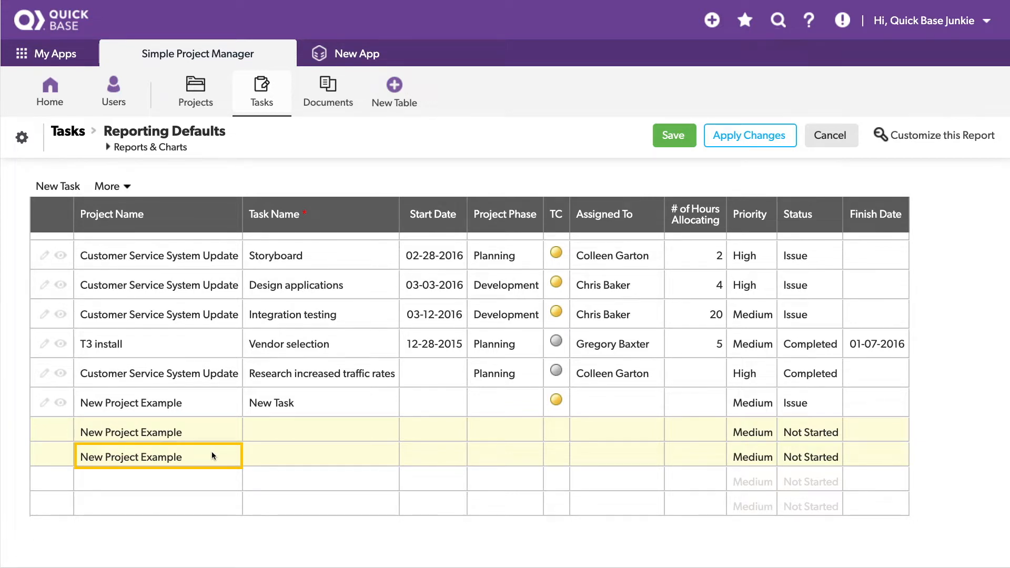
Clear the project name from the two new task rows
key(Delete)
key(Up)
key(Delete)
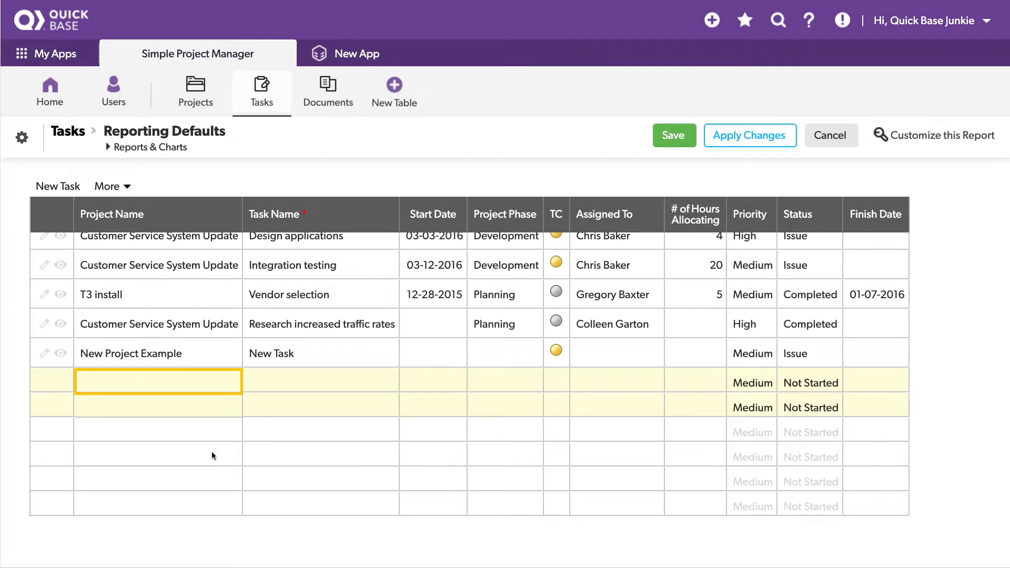
click(186, 426)
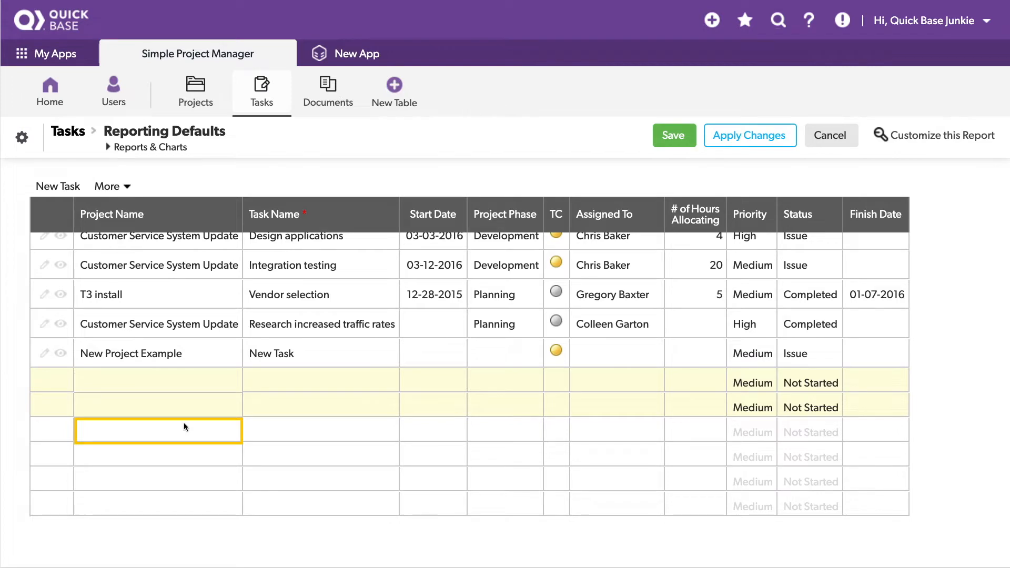
Try to open the Workstation purchase task for viewing and for editing, cancelling both times to stay in the grid
scroll(184, 427, up, 15)
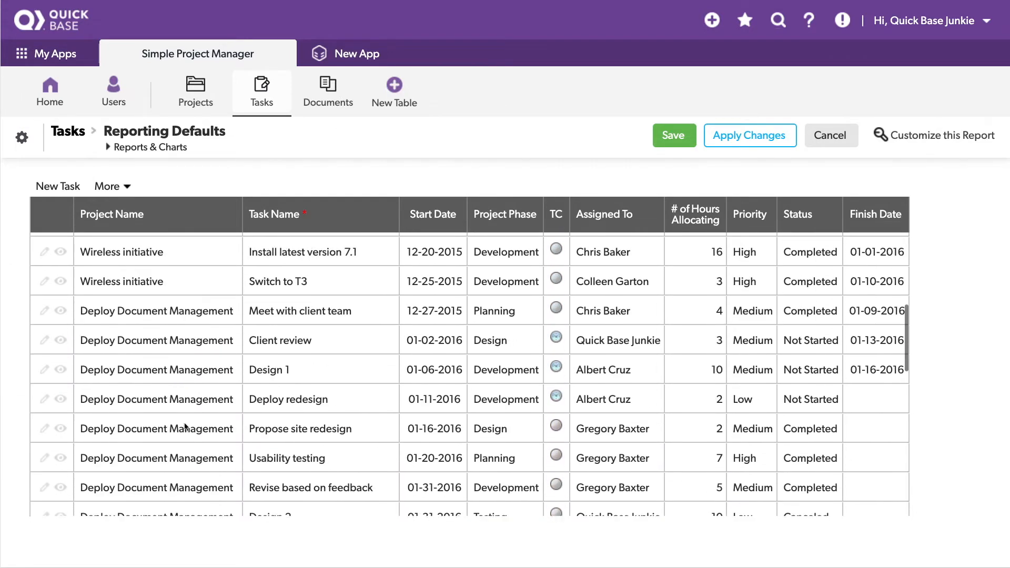
scroll(185, 422, up, 2)
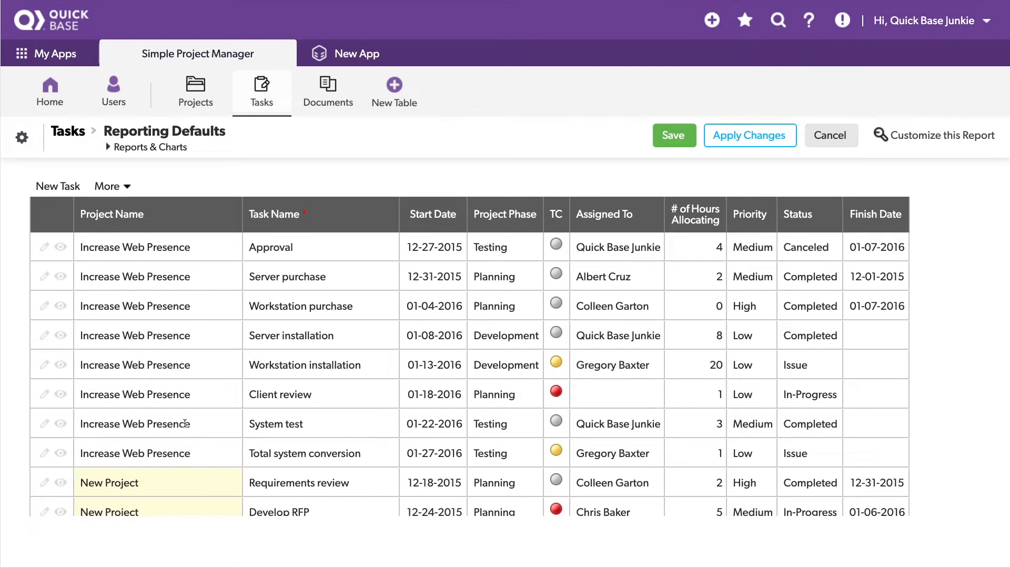
click(173, 313)
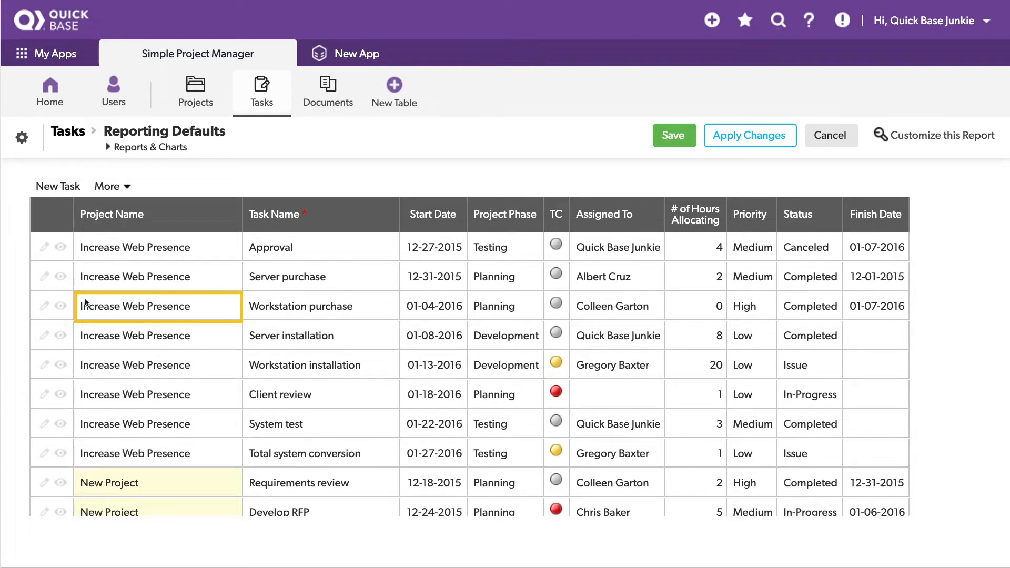
click(64, 306)
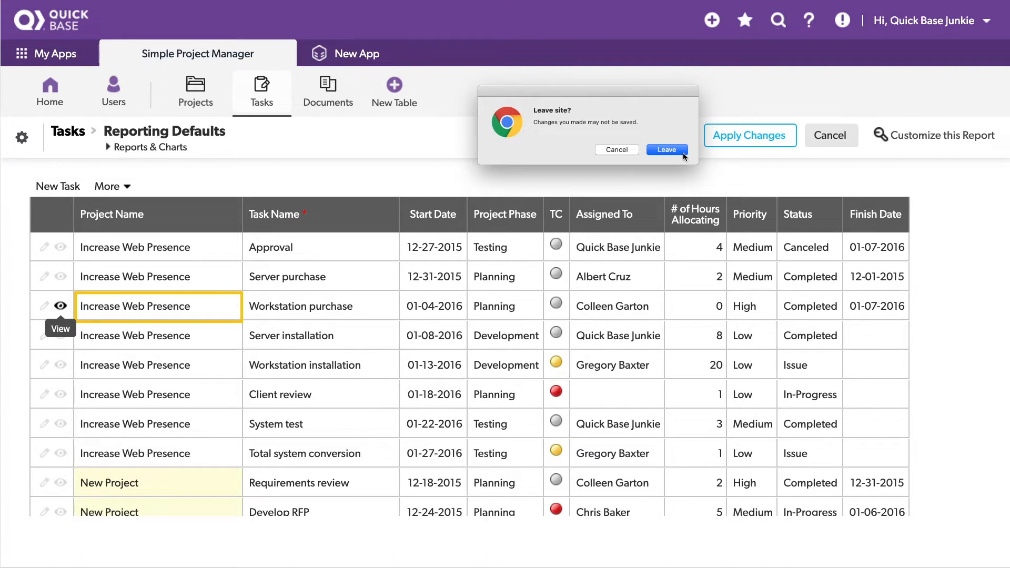
click(602, 150)
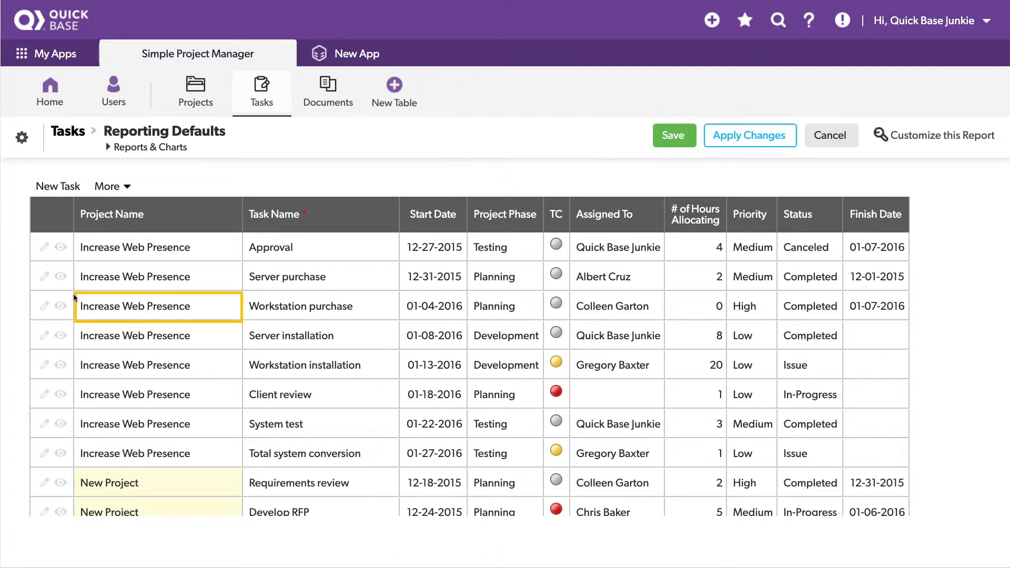
click(44, 308)
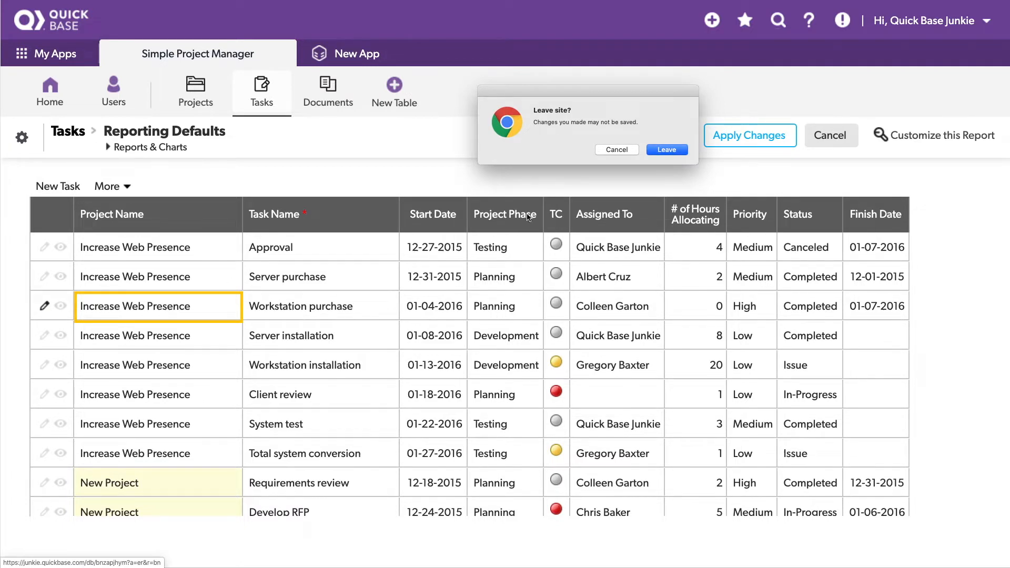
click(618, 150)
Select the whole Workstation purchase row and bring up the choices for editing this task, including opening it in a new window
right_click(65, 306)
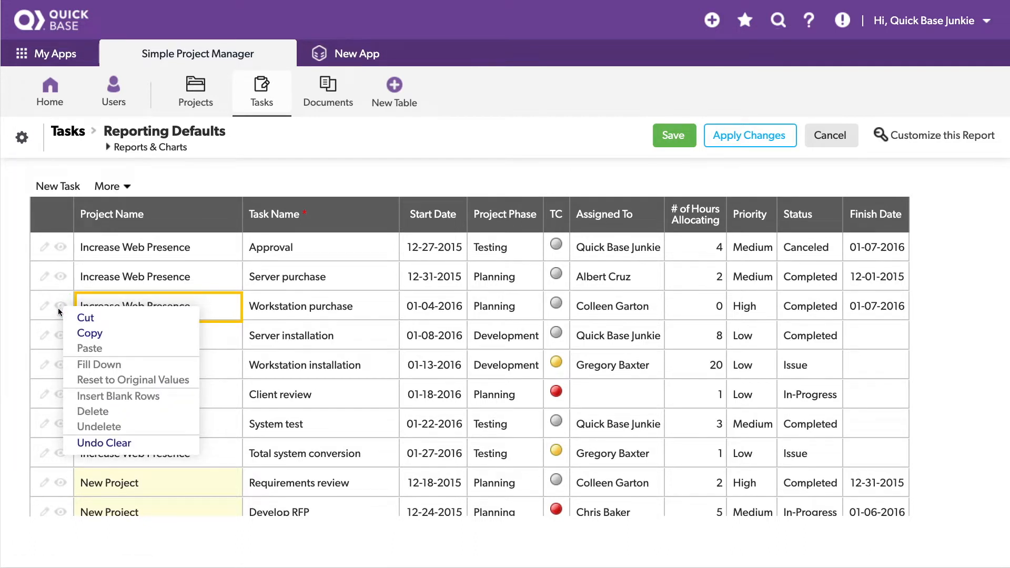
right_click(46, 307)
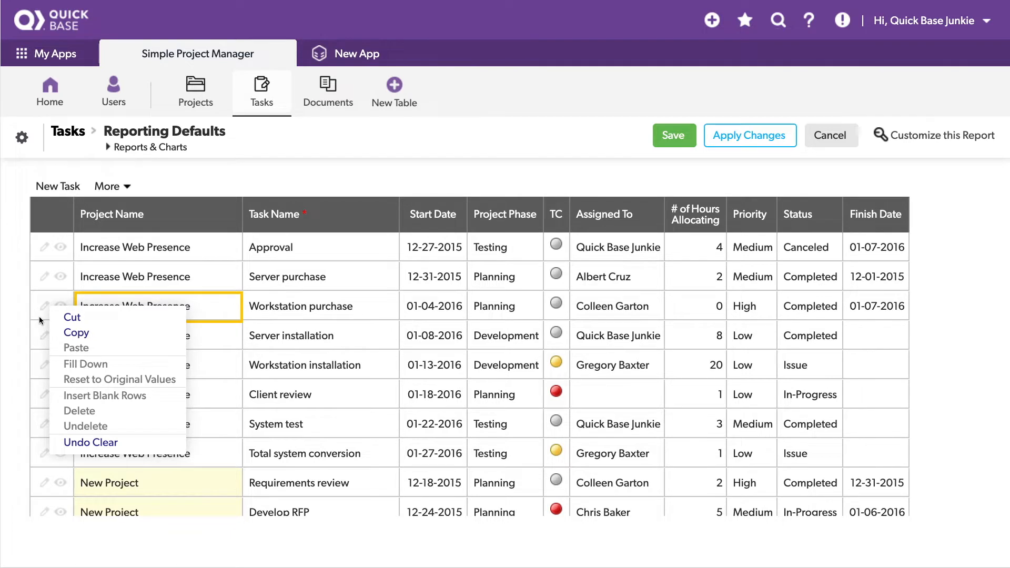
click(38, 314)
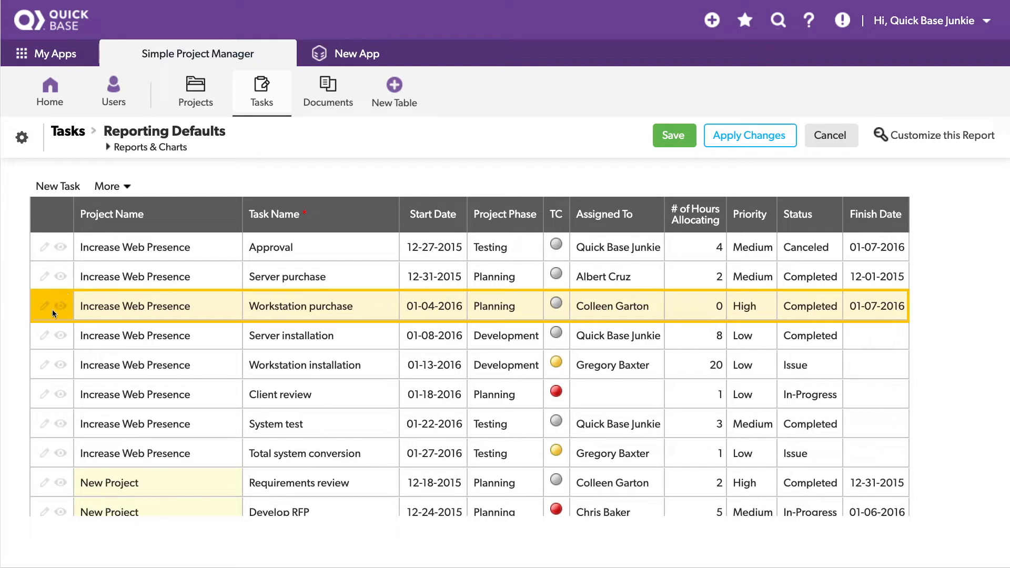
right_click(49, 314)
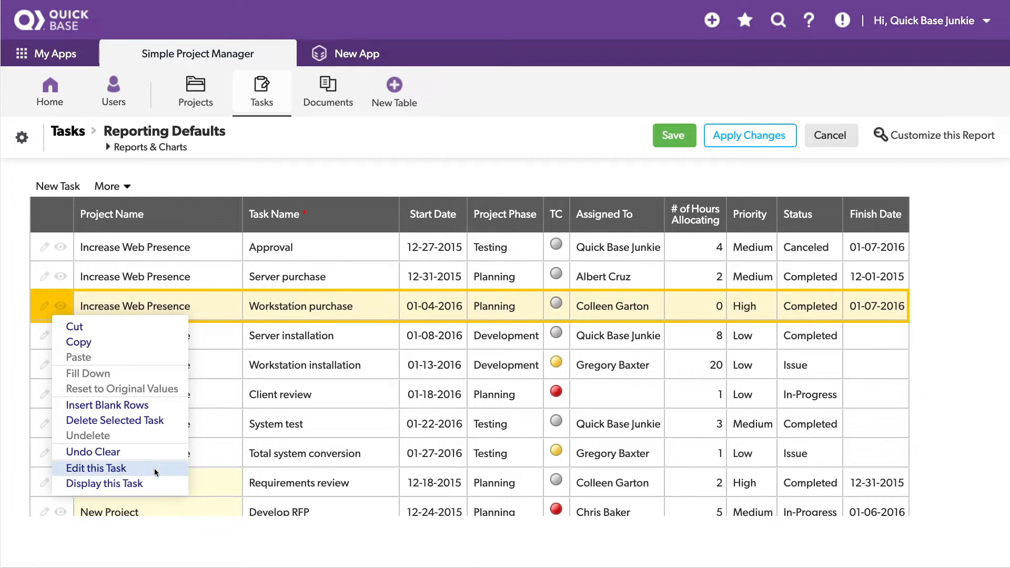
mouse_move(146, 471)
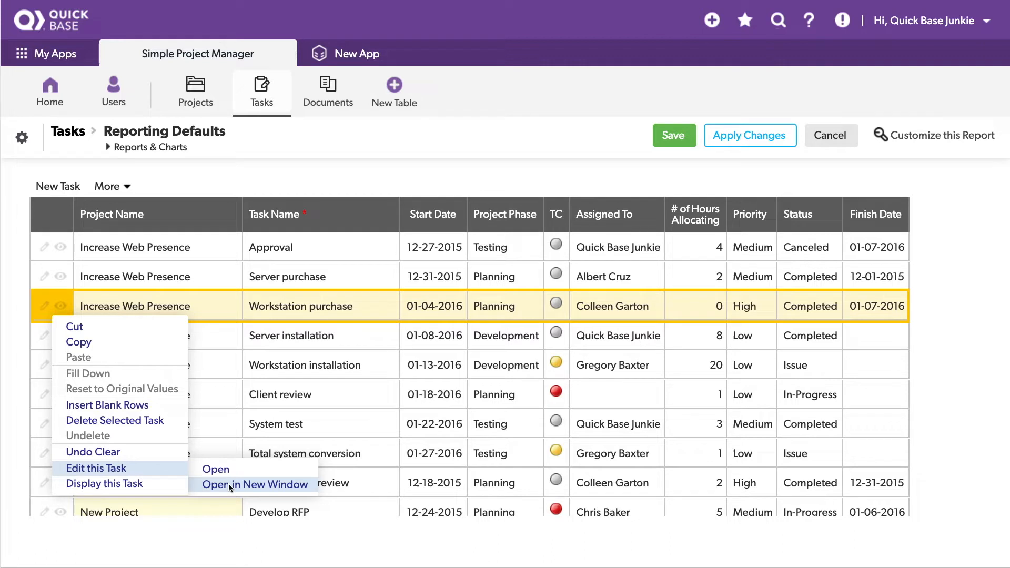
Leave the task grid without saving and open the Increase Web Presence project at its Tasks section
click(842, 139)
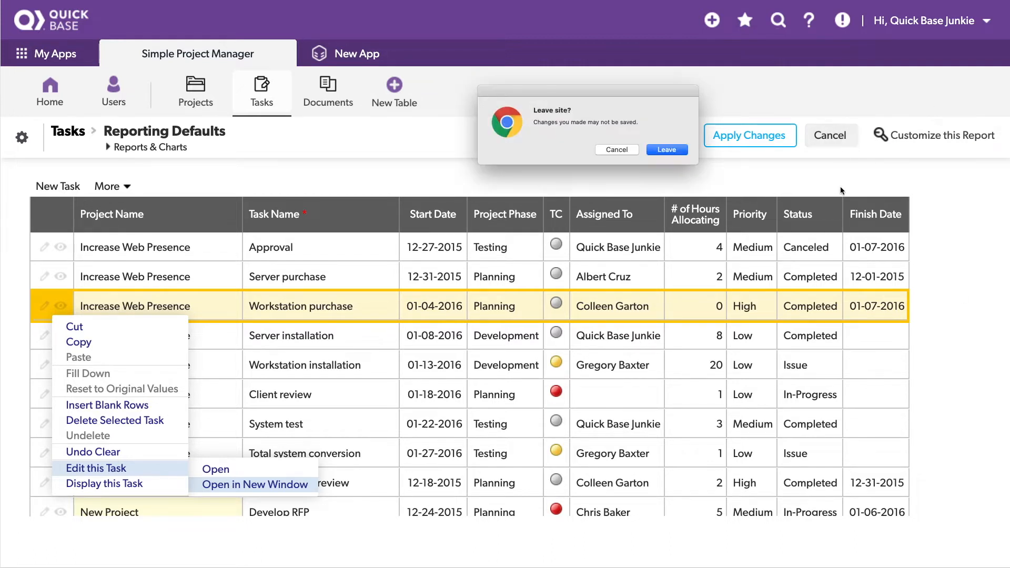
click(666, 150)
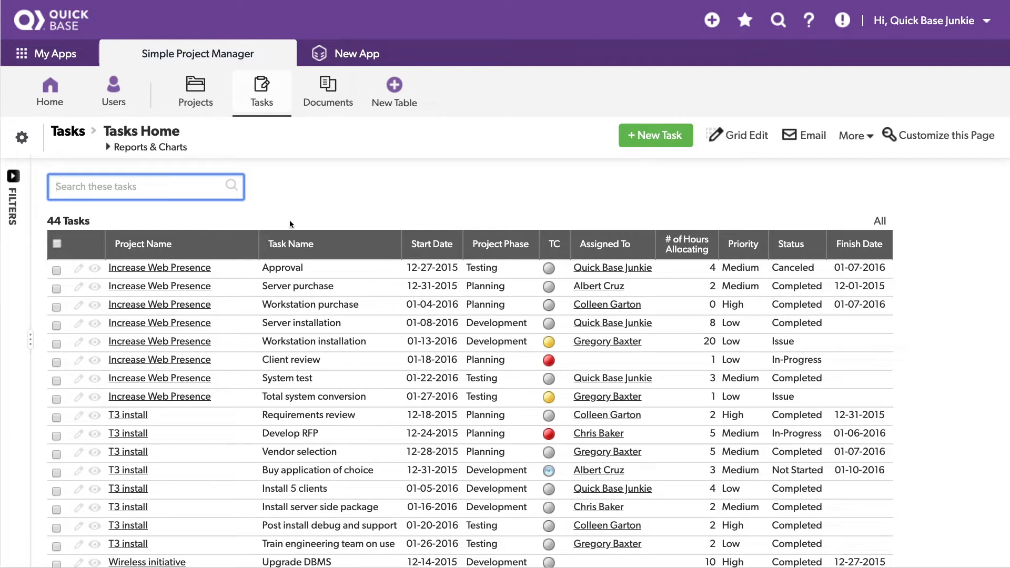
click(194, 268)
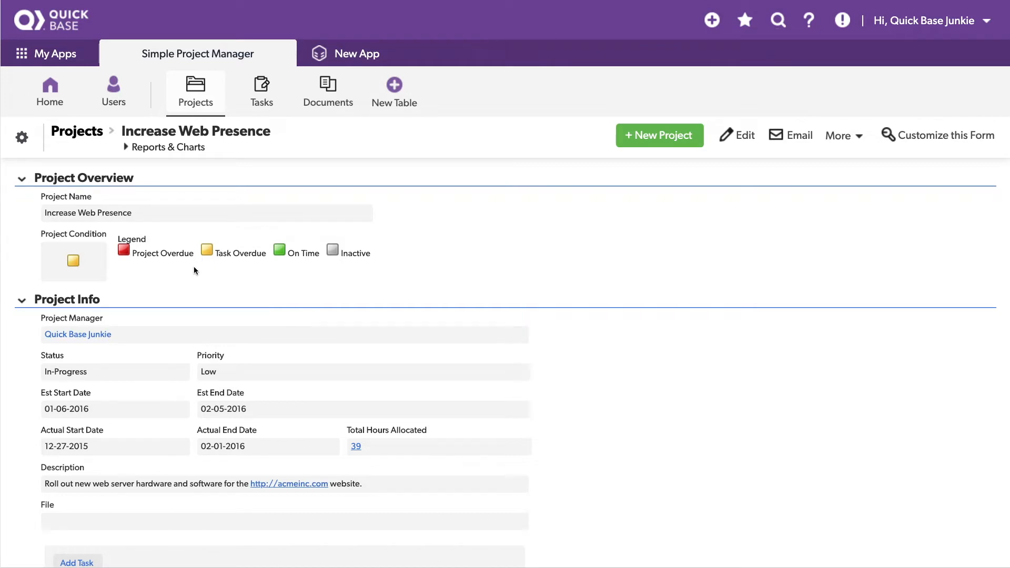
scroll(193, 270, down, 10)
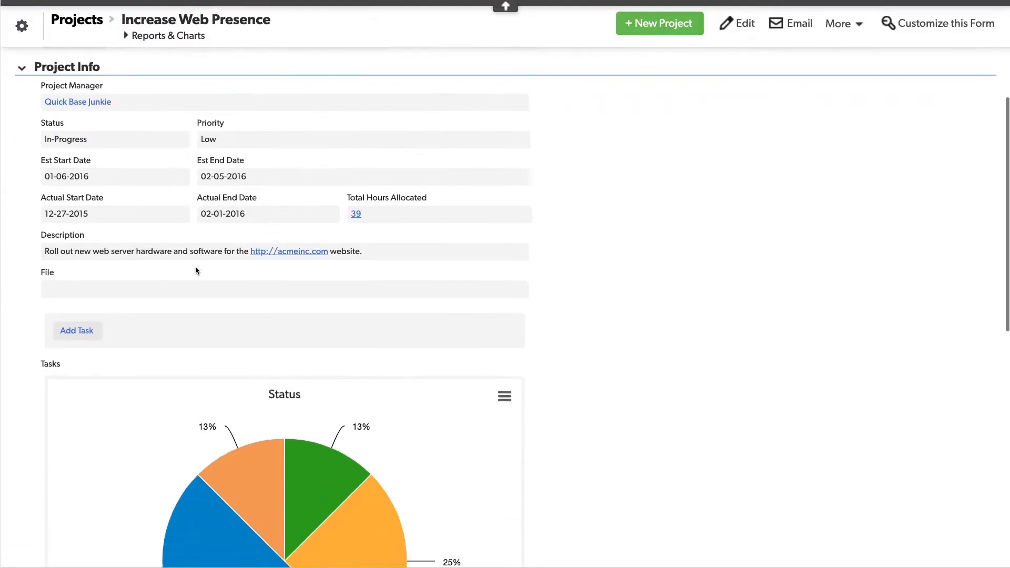
scroll(230, 274, down, 5)
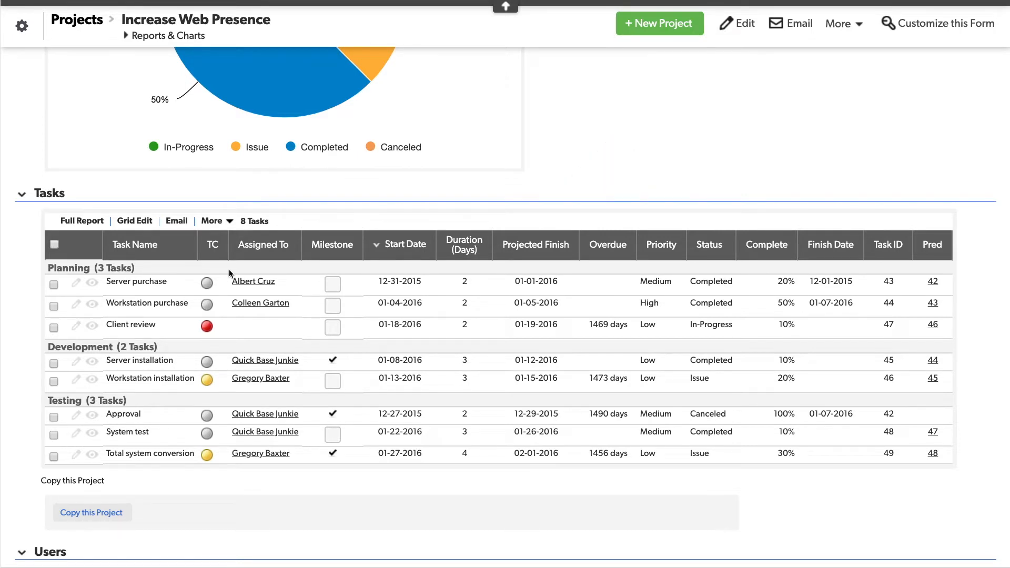
Open the Increase Web Presence project for editing, view its embedded tasks in Grid Edit, and return to the project's edit form
click(742, 28)
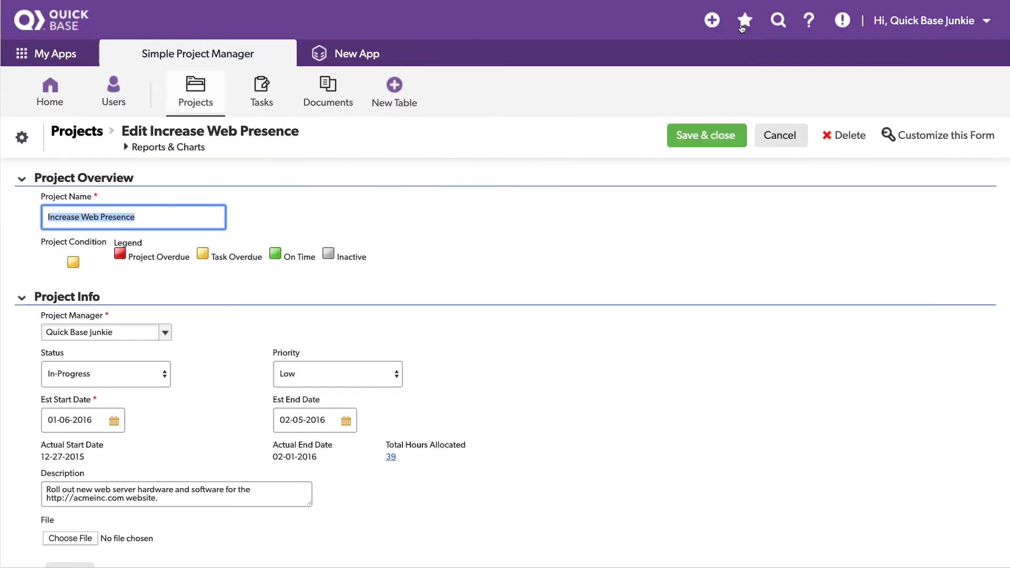
scroll(467, 199, down, 5)
scroll(467, 199, down, 4)
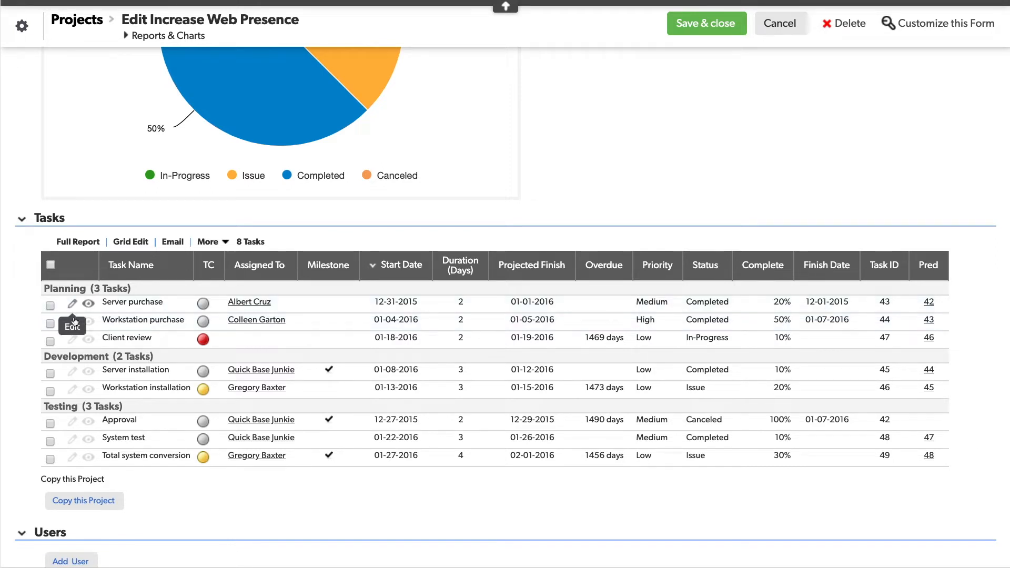
click(131, 243)
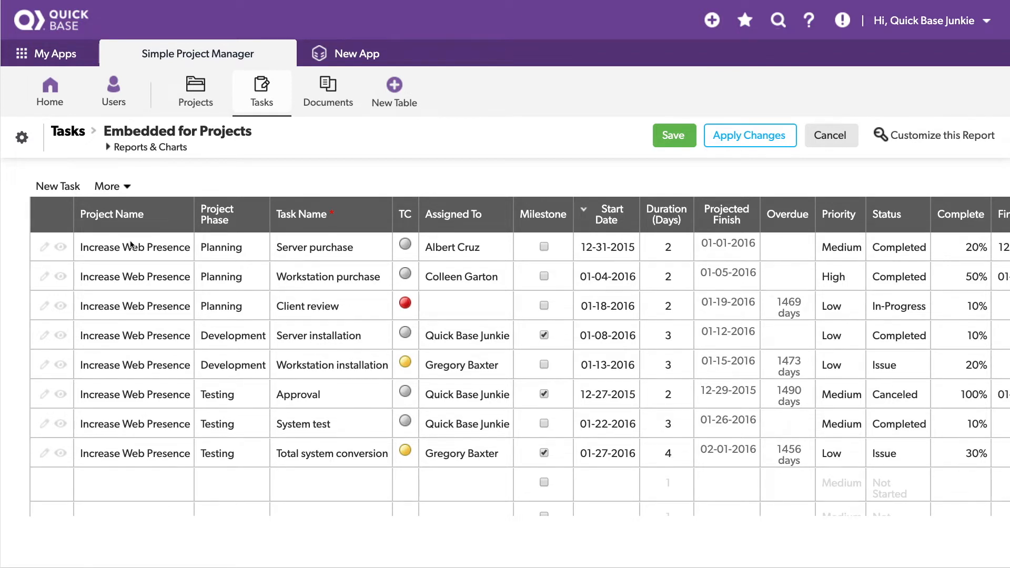
key(alt+Left)
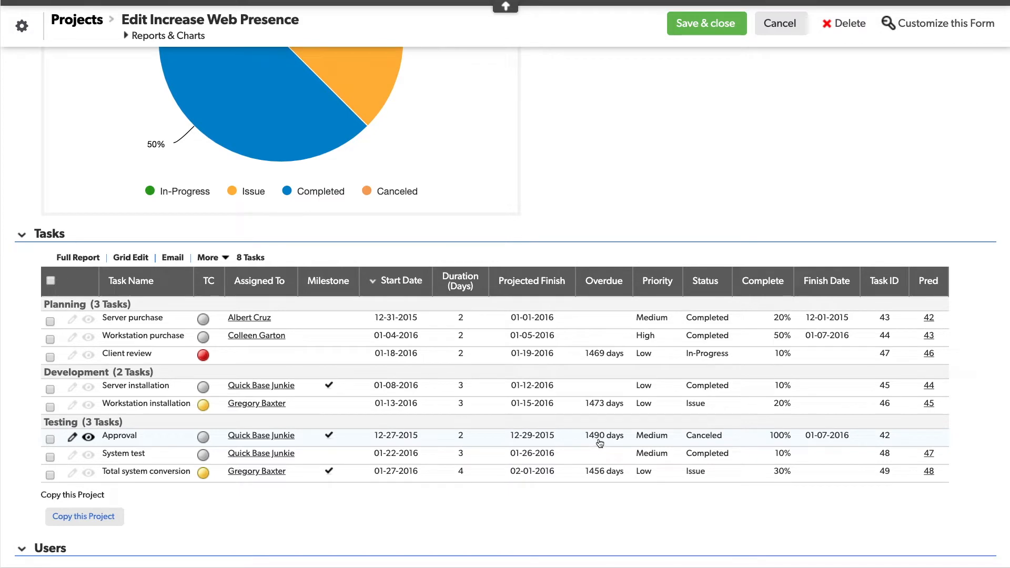
Customize the Project form so the Tasks report in its Tasks section is editable, and save the form
click(943, 24)
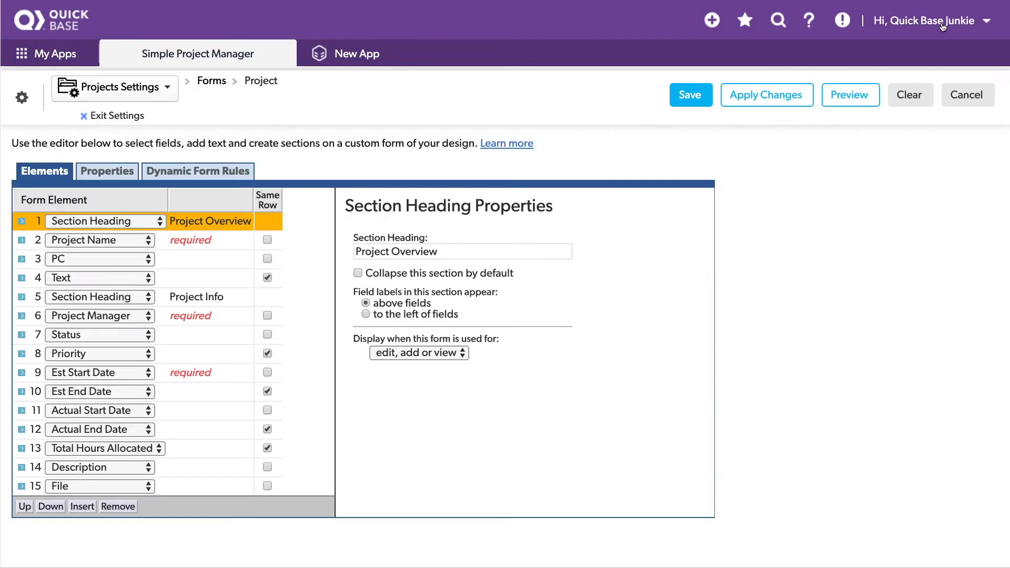
scroll(201, 368, down, 3)
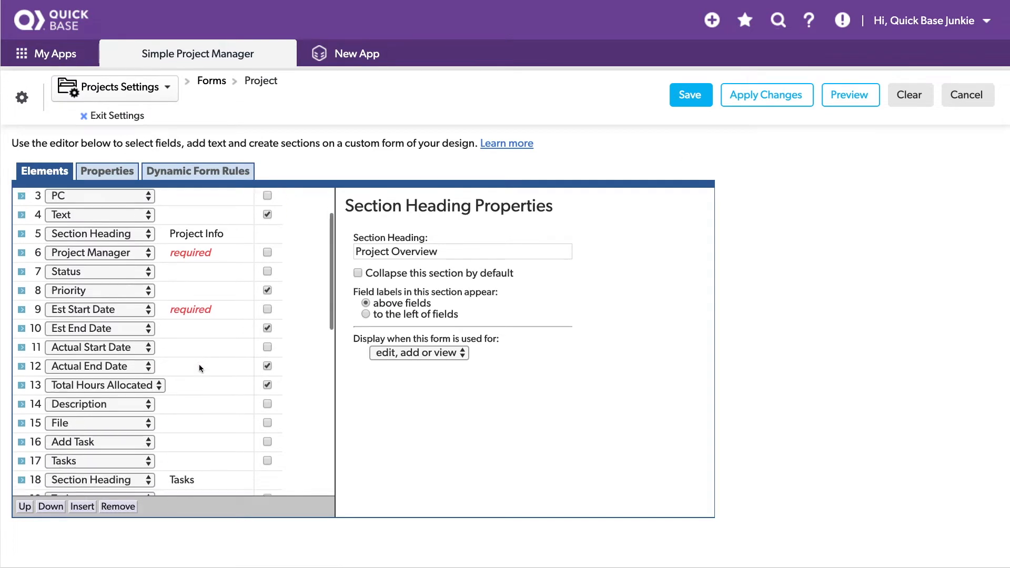
click(192, 432)
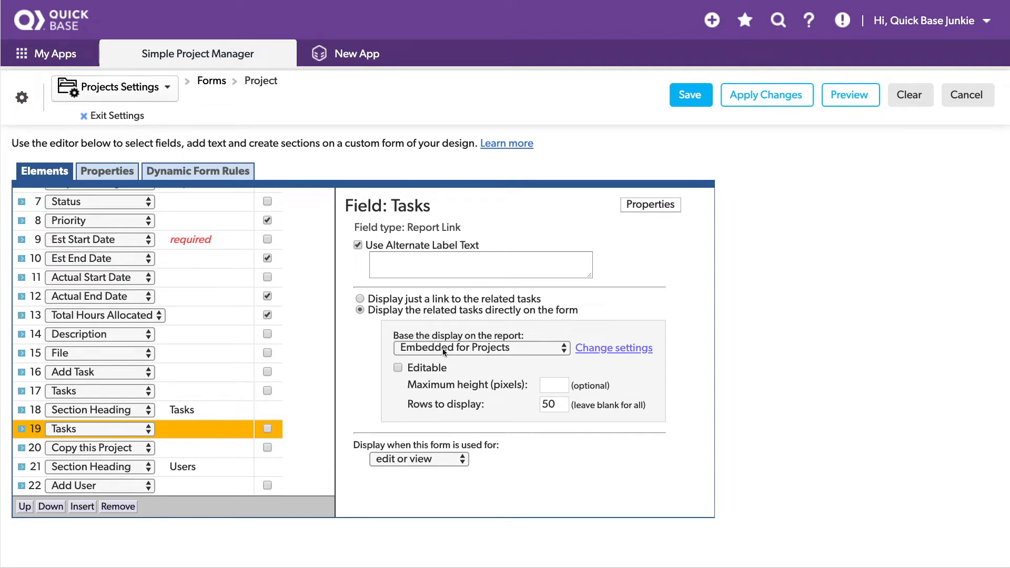
click(398, 368)
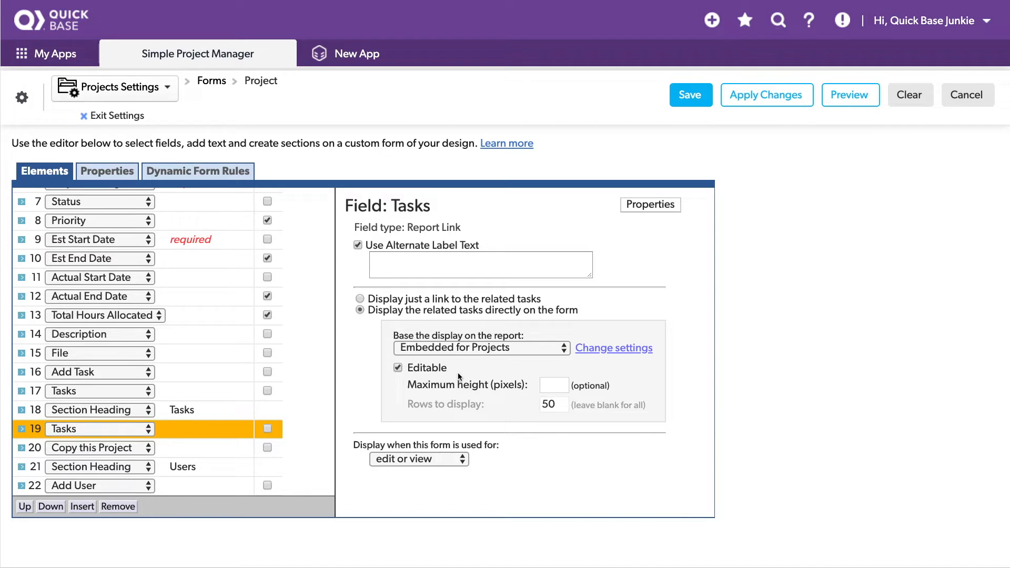
click(677, 99)
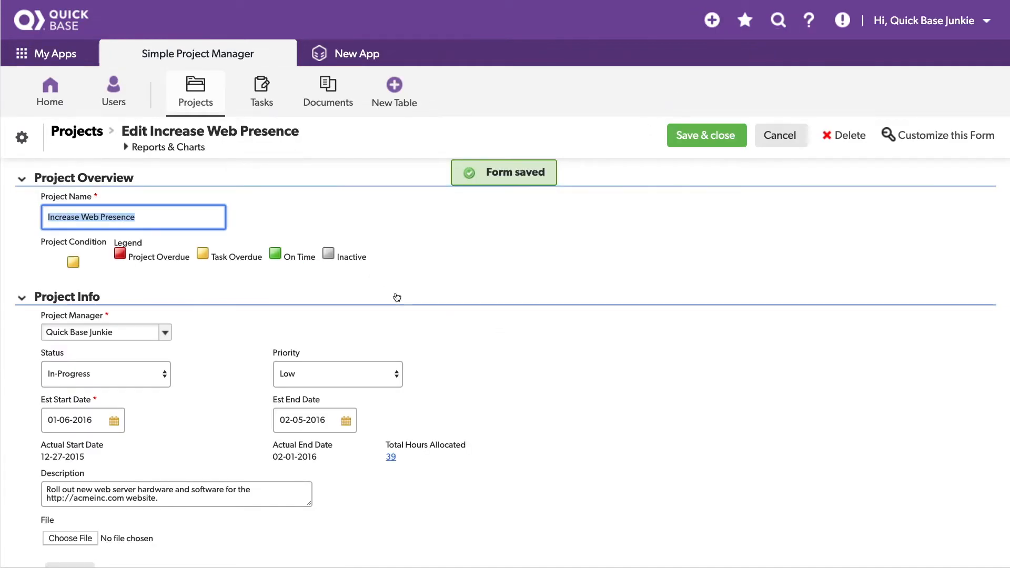
Check that the Project Name and Priority fields can be edited and go down to the embedded Tasks grid
click(162, 216)
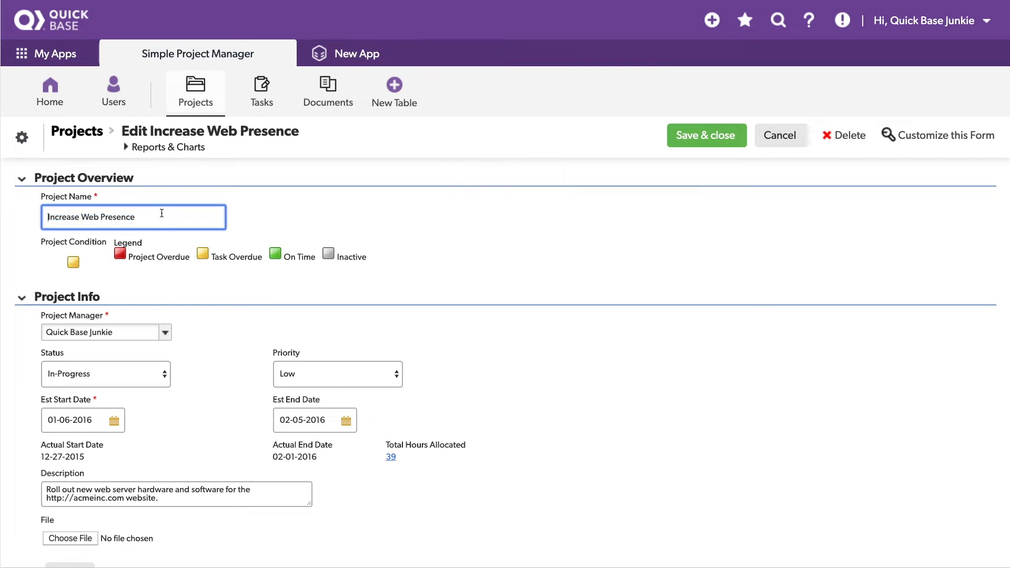
click(306, 377)
click(306, 377)
click(489, 356)
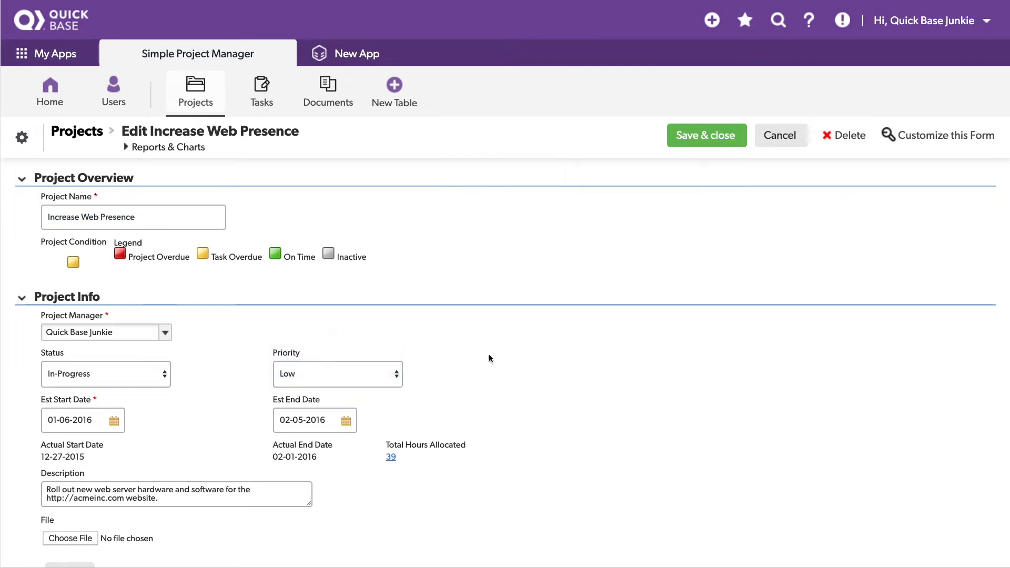
scroll(489, 357, down, 4)
scroll(488, 357, down, 10)
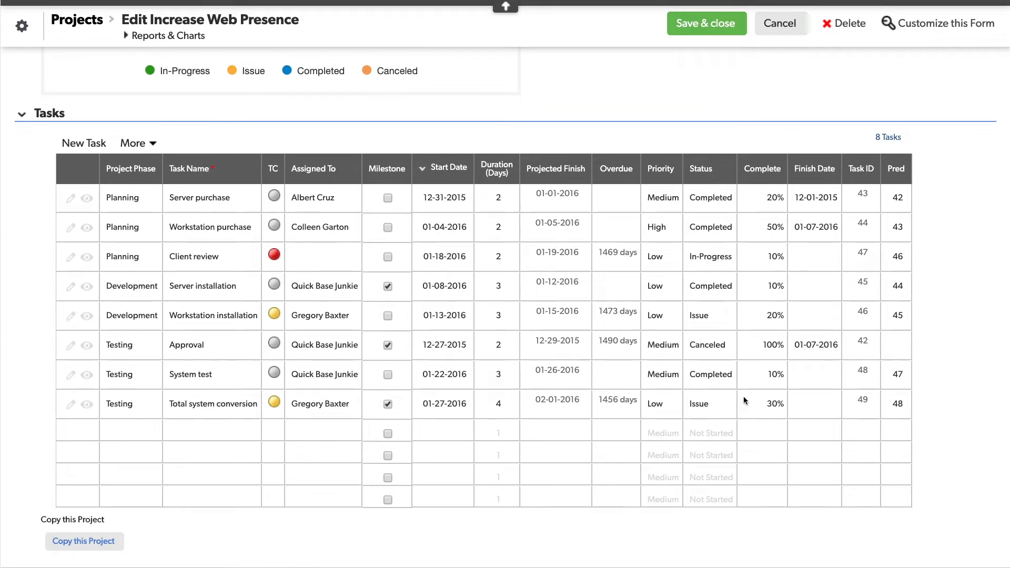
Fill Planning down the Project Phase column from Client review through Workstation installation in the embedded Tasks grid
click(199, 229)
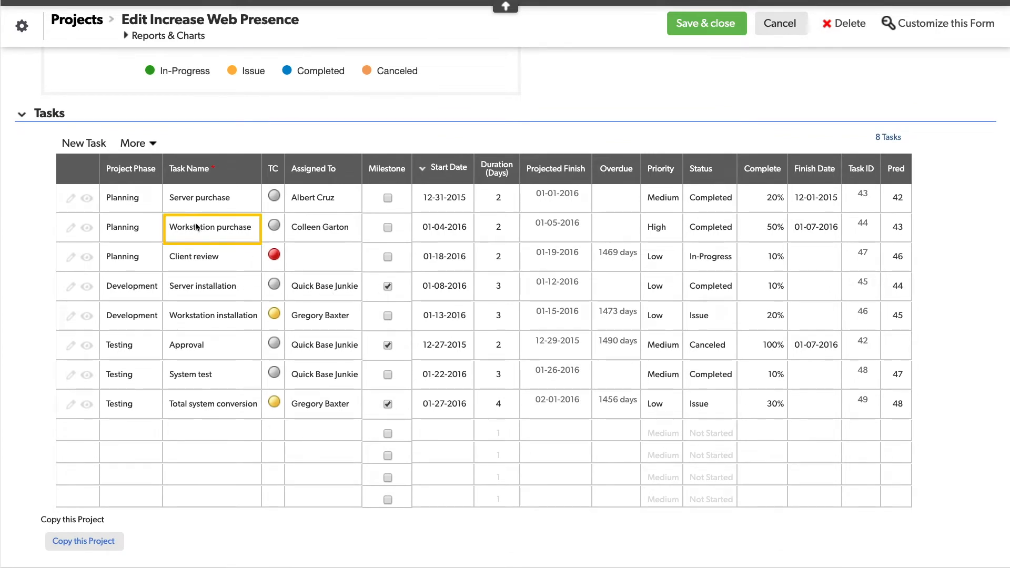
click(206, 257)
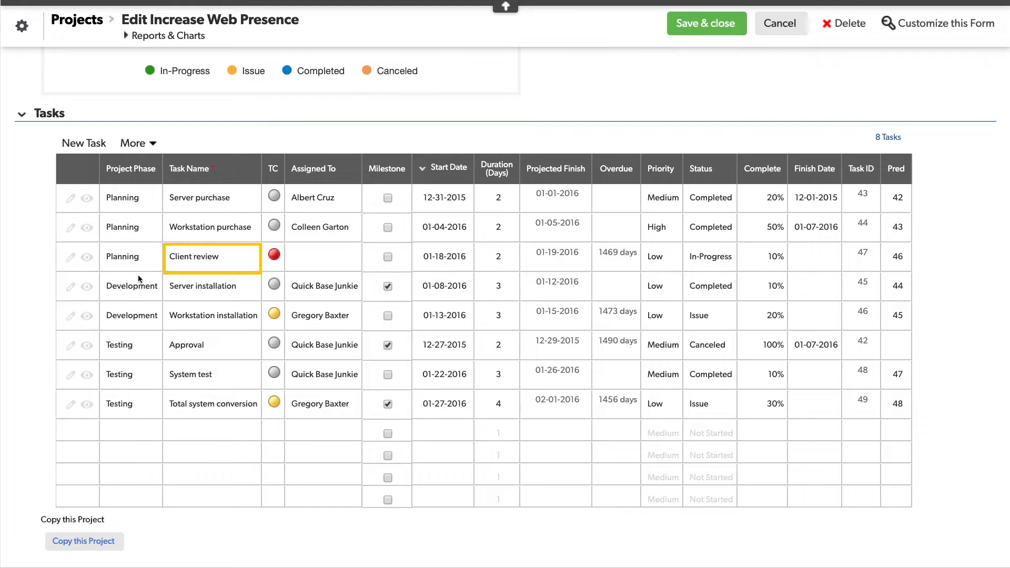
drag(138, 259, 134, 317)
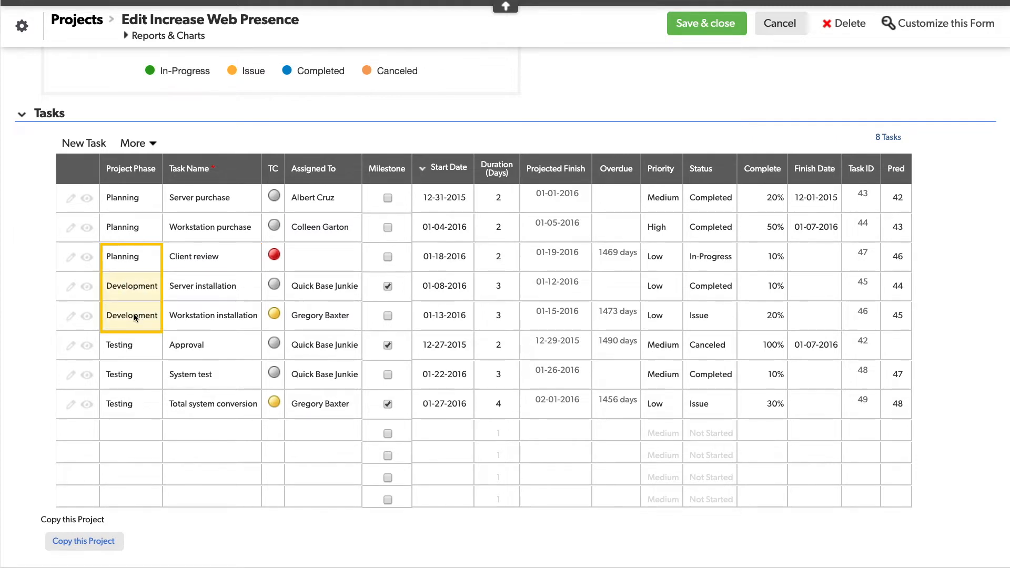
key(ctrl+d)
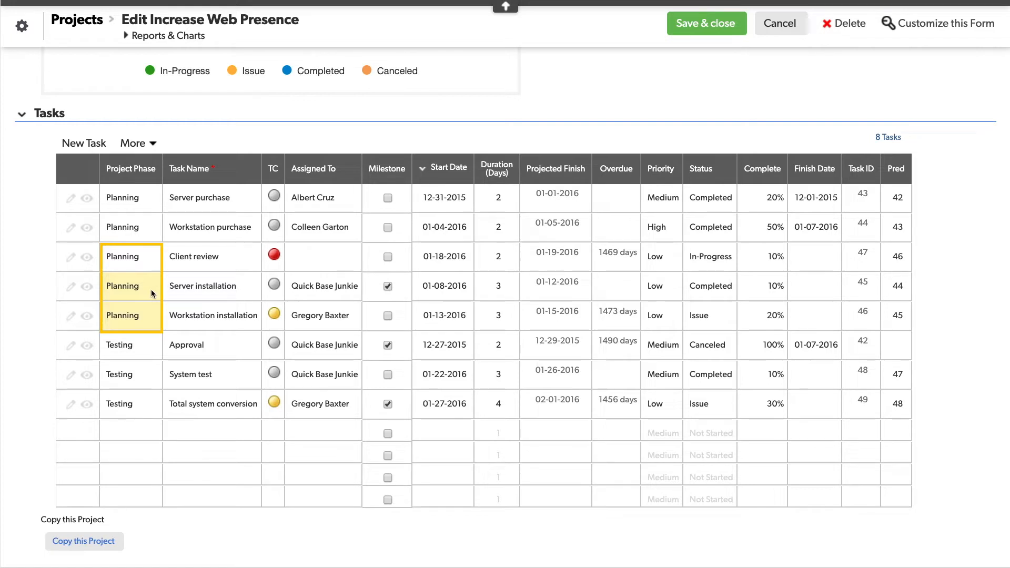
Select the entire Project Phase column in the embedded Tasks grid and bring up its available actions
click(64, 305)
click(129, 168)
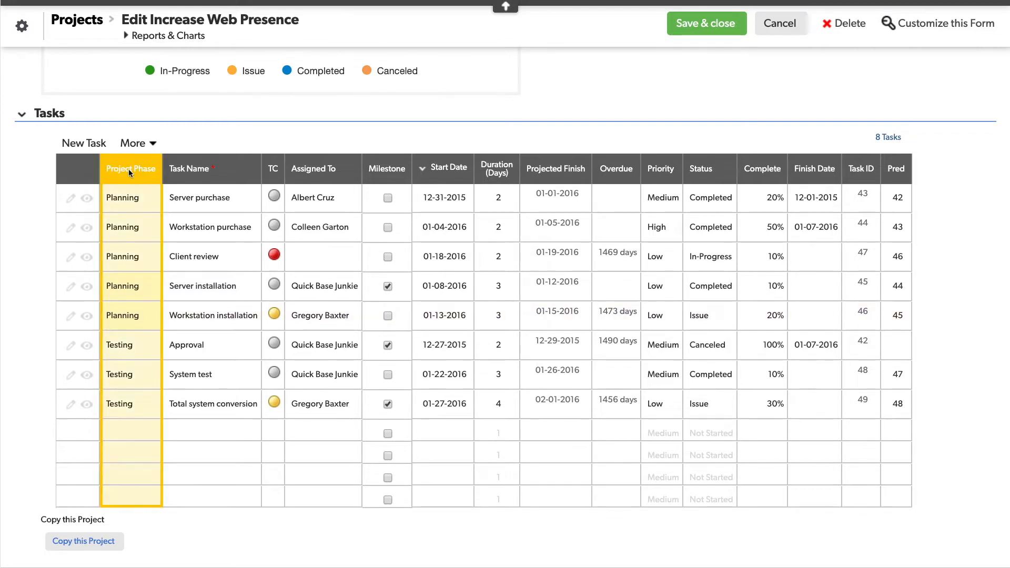
right_click(128, 168)
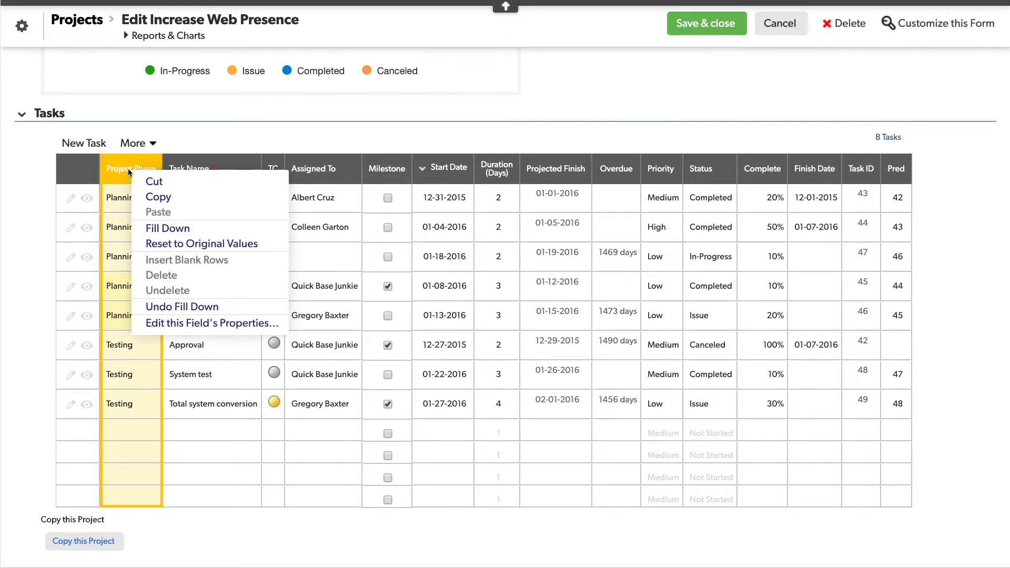
Insert four blank rows above Client review in the embedded Tasks grid and select their Project Phase cells
click(51, 254)
drag(59, 256, 60, 342)
right_click(61, 342)
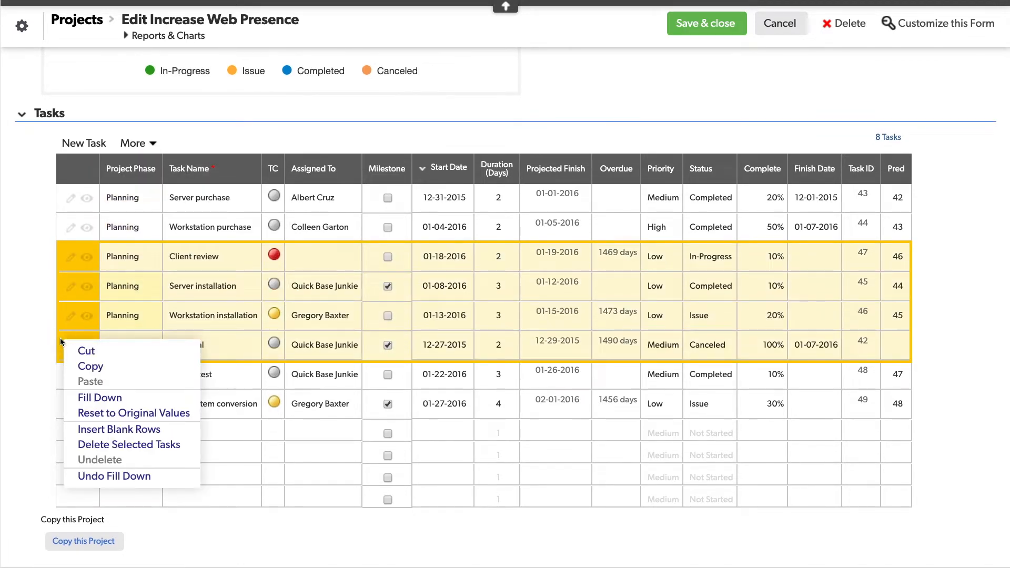
click(133, 430)
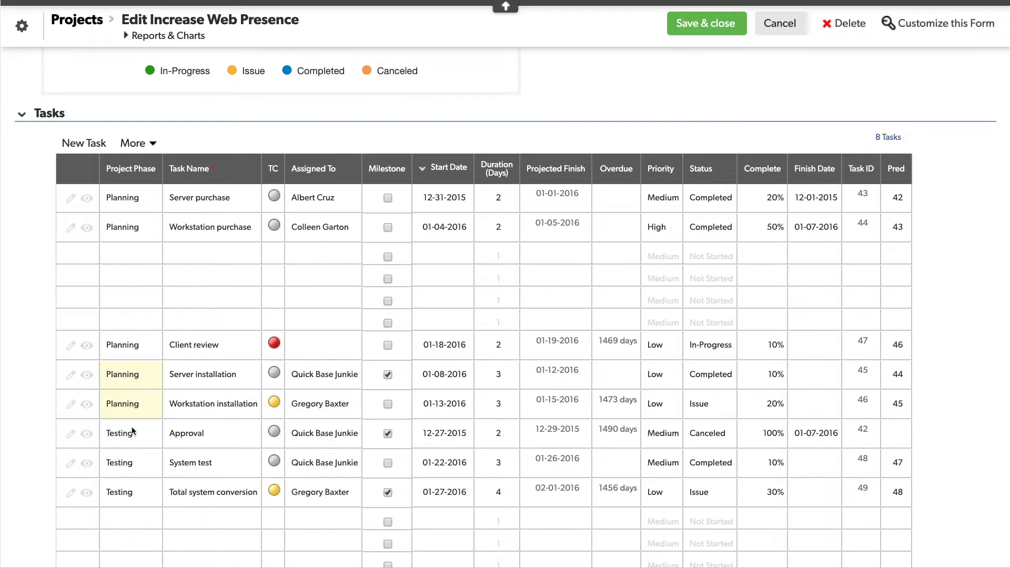
drag(126, 252, 132, 321)
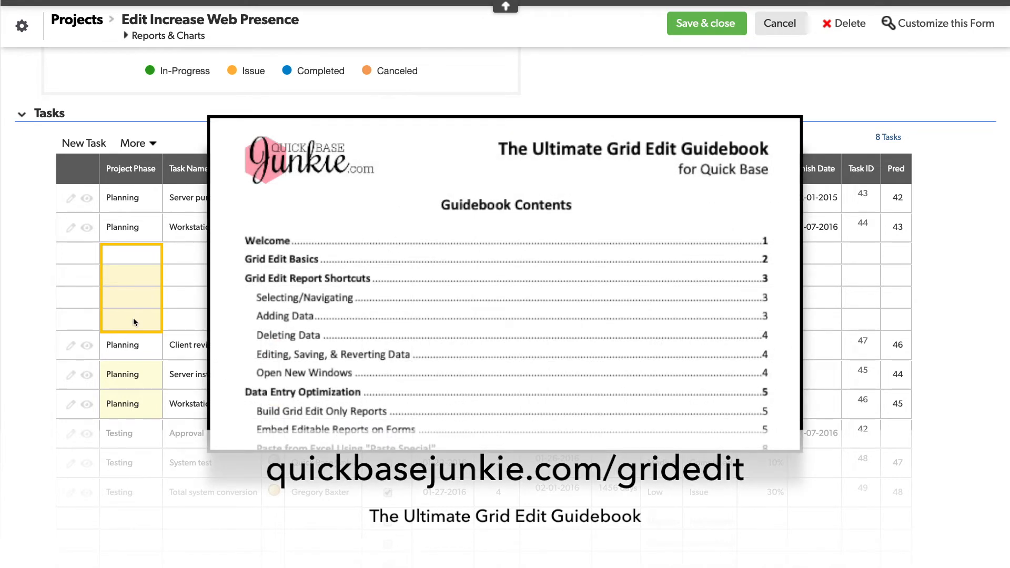
Cancel editing the Increase Web Presence project to discard the changes in its task grid
scroll(134, 318, up, 2)
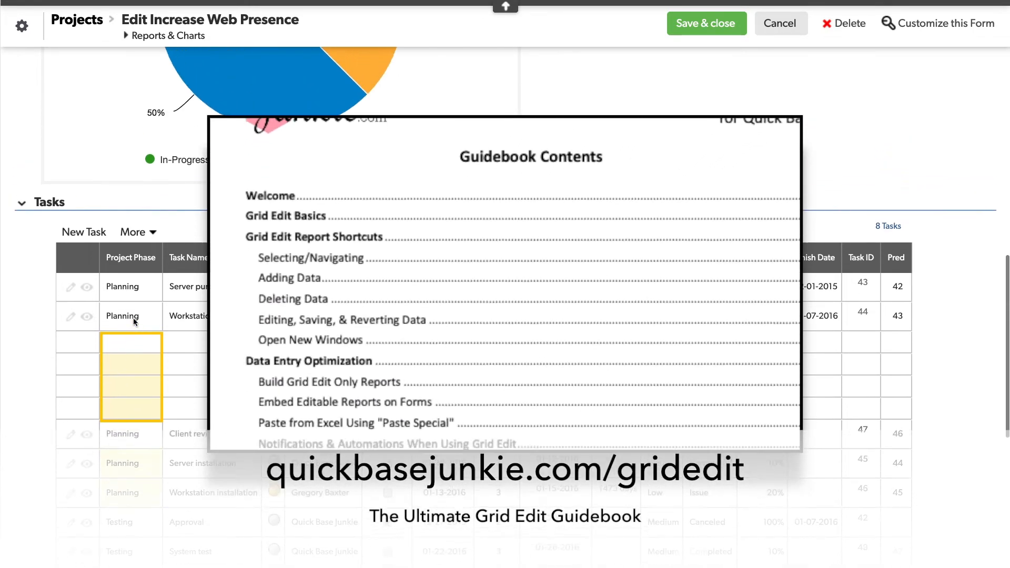
scroll(137, 318, up, 4)
click(787, 24)
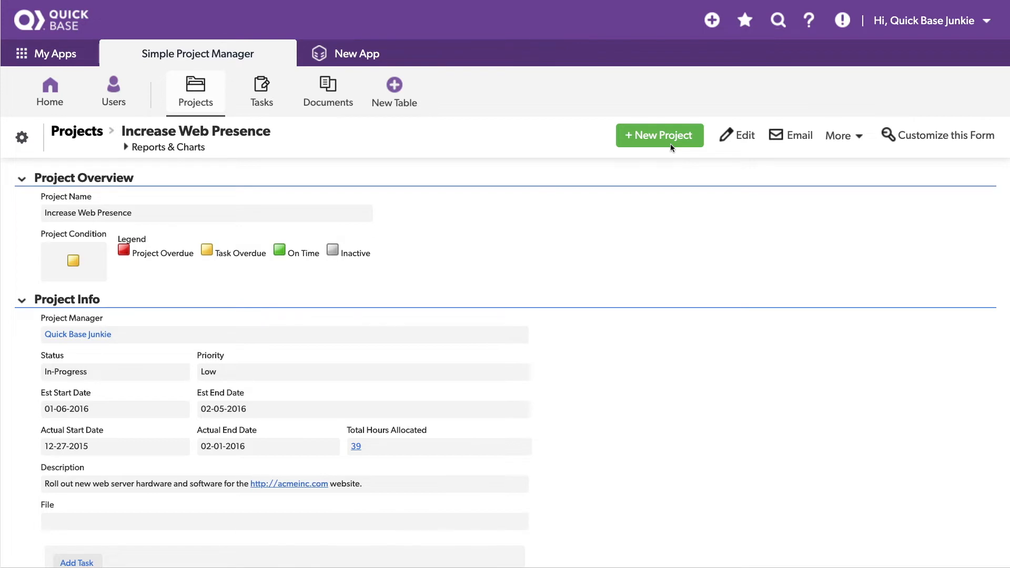
Open the Project form's customization, inspect the required settings of Project Name, Project Manager and Est Start Date, and leave without changes
click(937, 141)
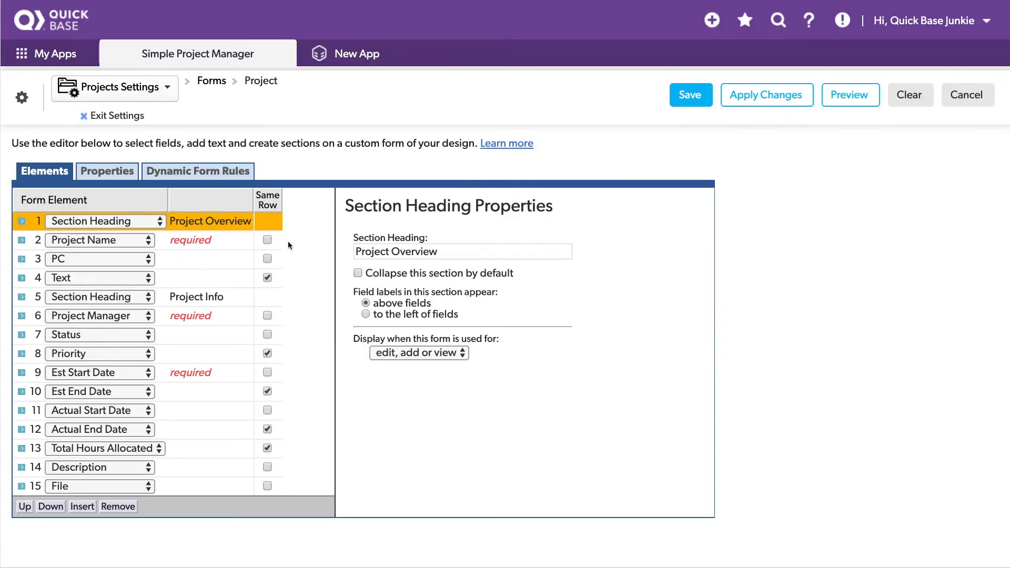
click(221, 245)
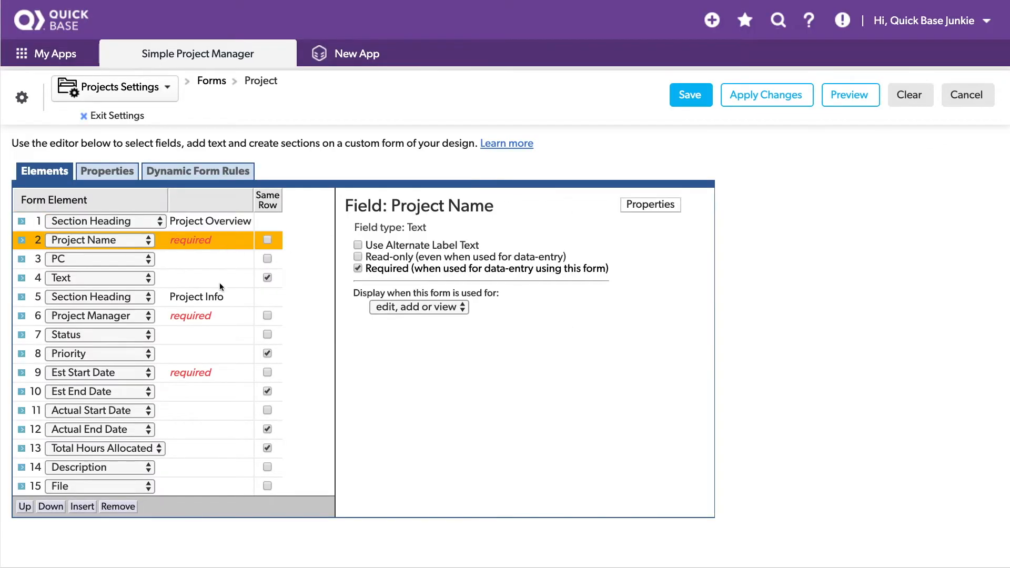
click(219, 317)
click(216, 374)
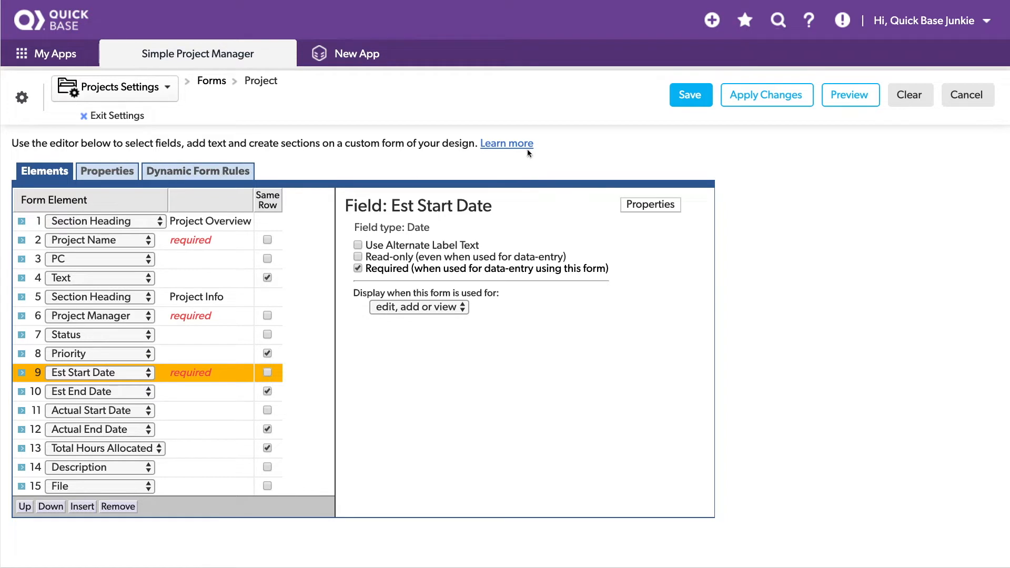
click(966, 95)
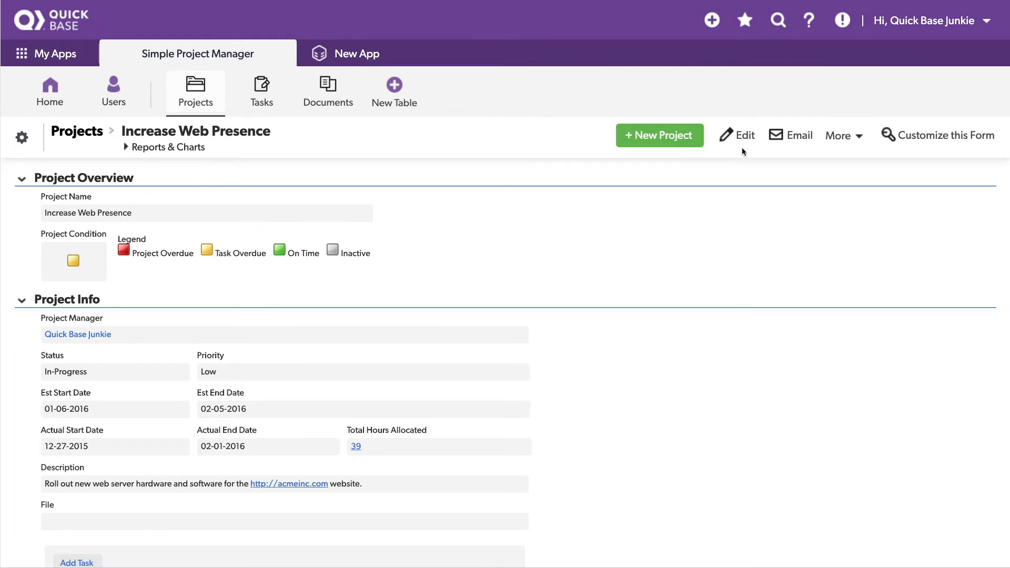
Add a project row in the Projects grid with Priority Low and Status Completed, leaving the other fields blank, and save
click(196, 92)
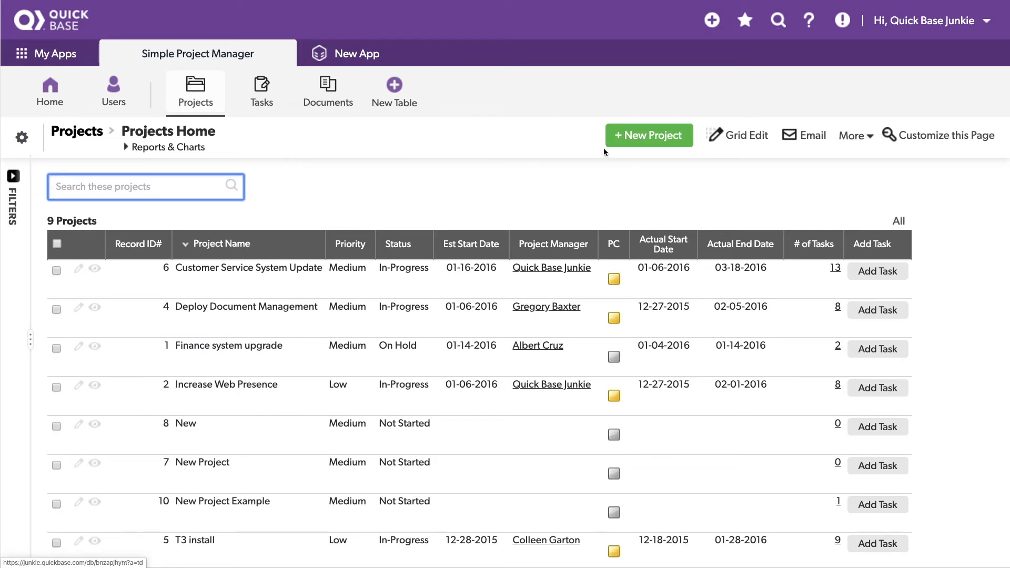
click(749, 138)
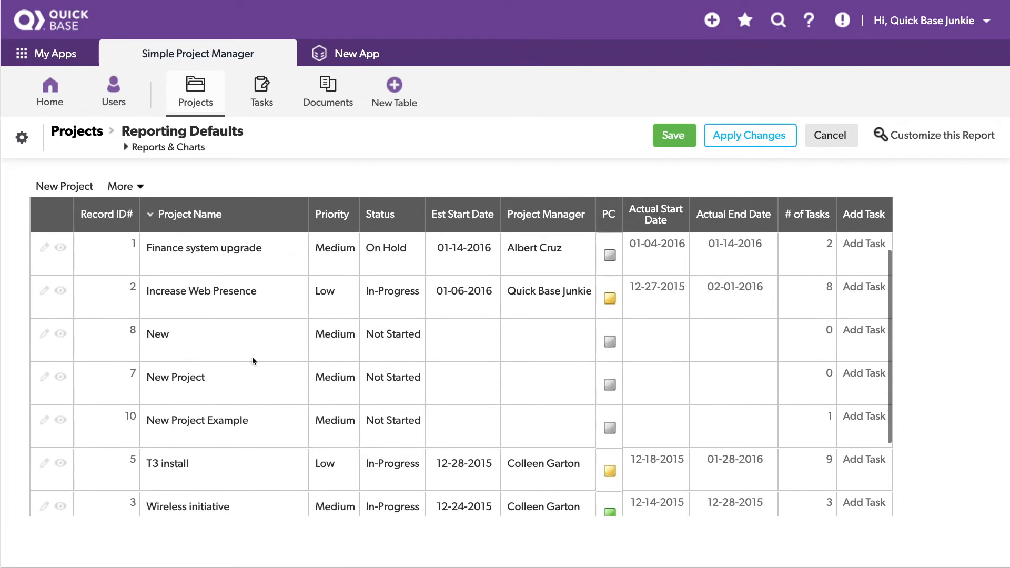
scroll(251, 358, down, 3)
click(345, 427)
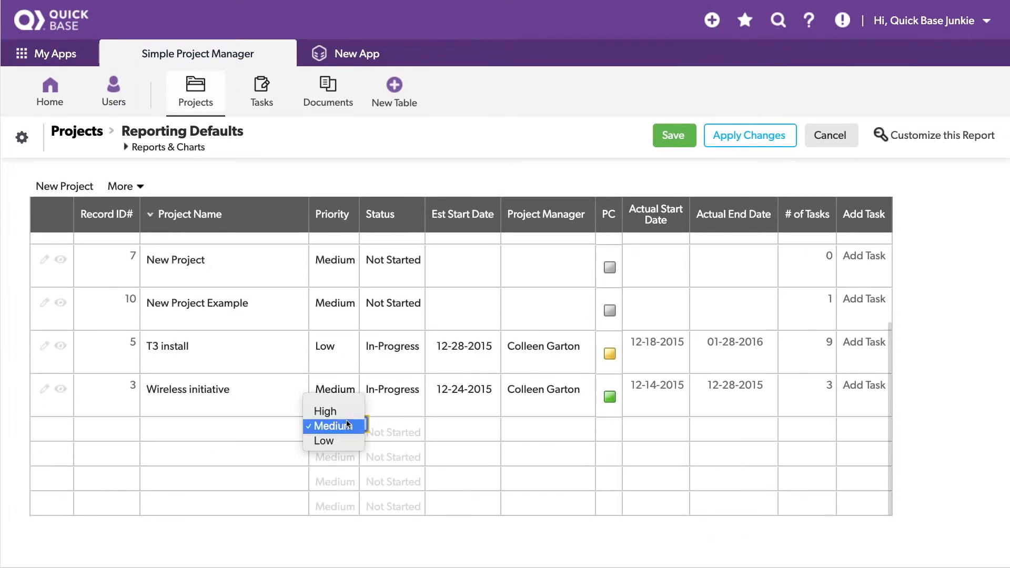
click(340, 439)
click(395, 433)
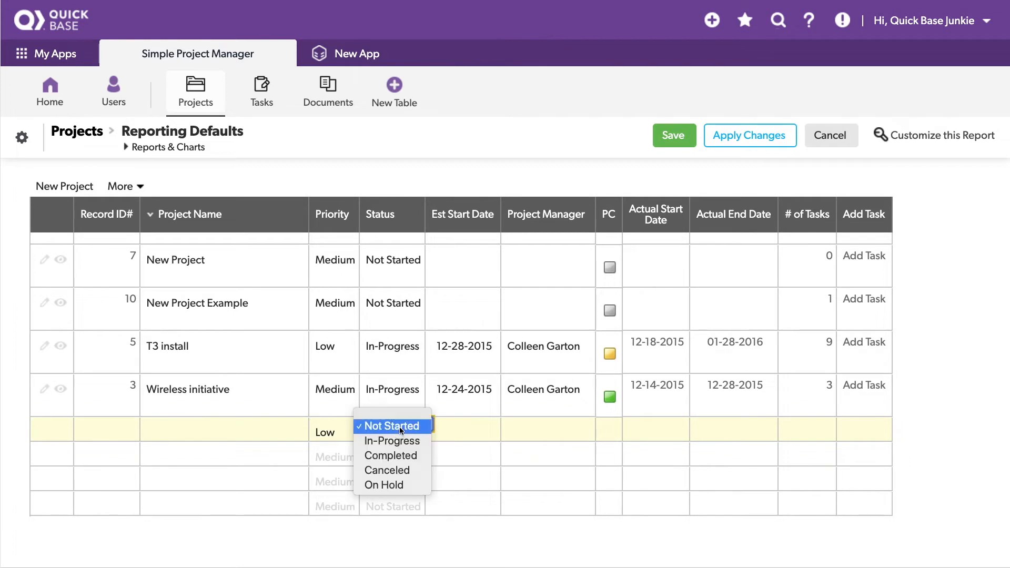
click(402, 454)
click(669, 136)
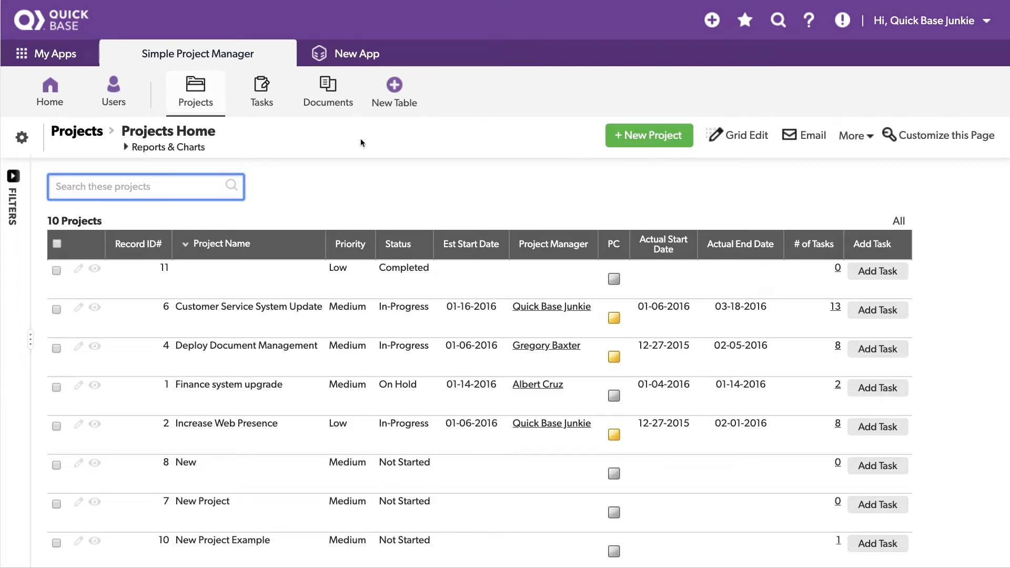
Create a form for the Projects table with the default name Untitled Form and save it empty
click(21, 138)
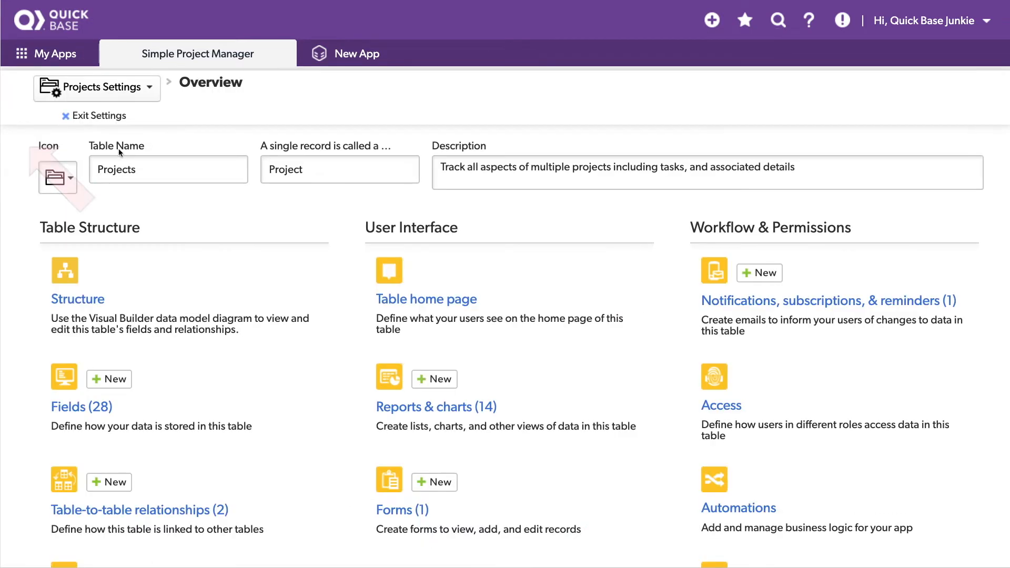
click(411, 511)
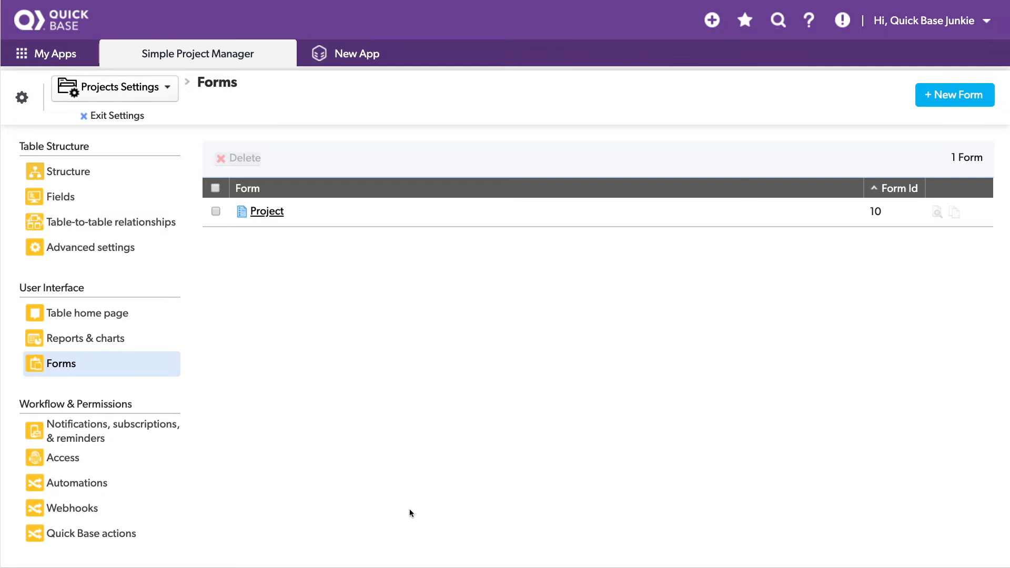
click(954, 94)
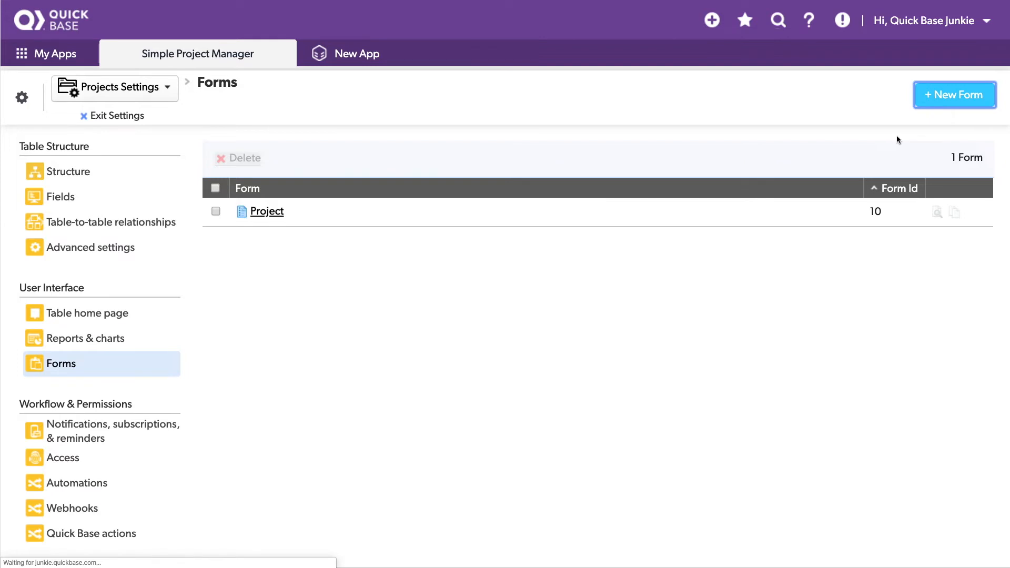
click(361, 338)
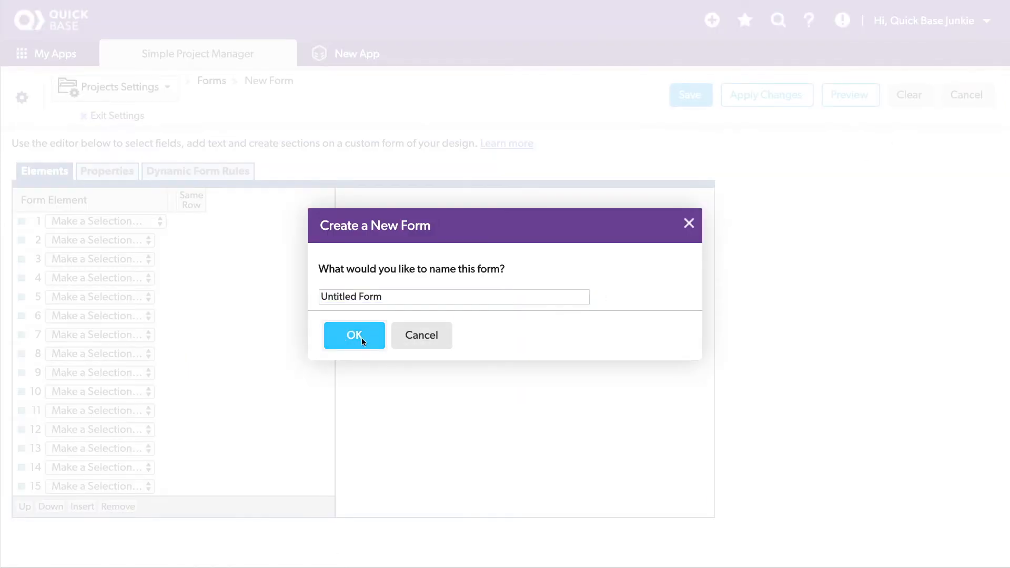
click(690, 102)
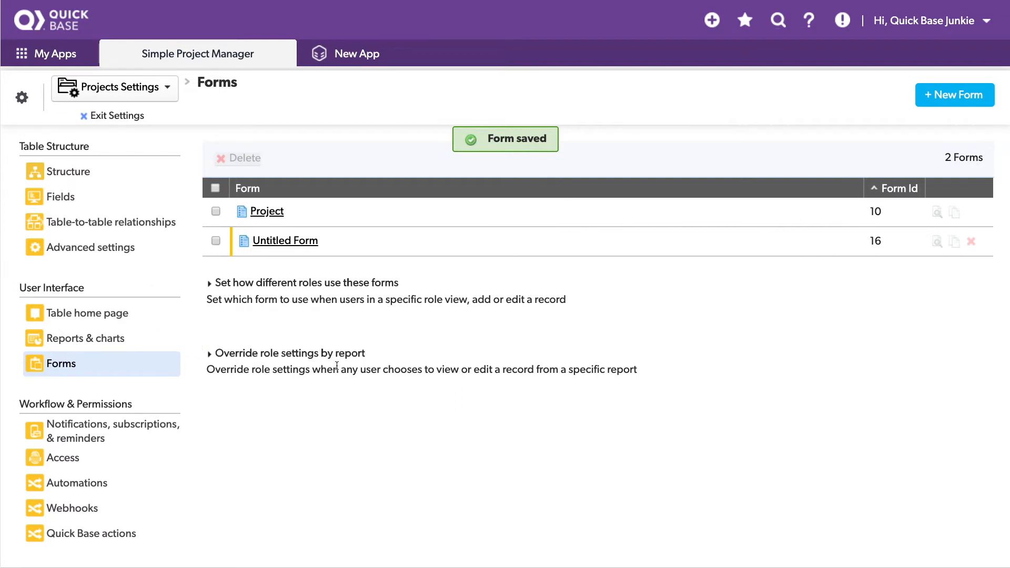
In the role form settings, set Grid Edit (Full Site) for Everyone to the Project form and exit the settings
click(292, 284)
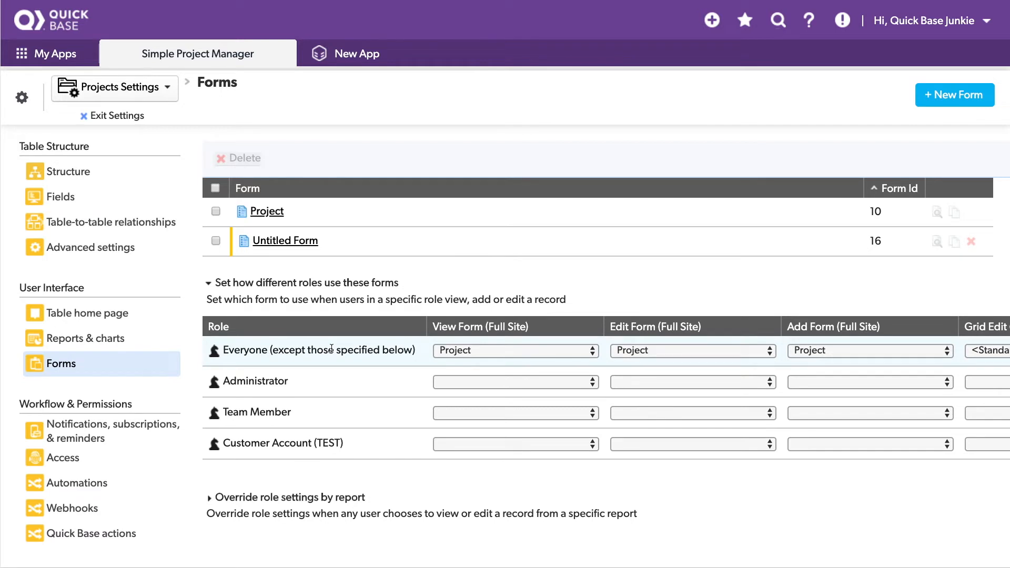
scroll(333, 349, right, 4)
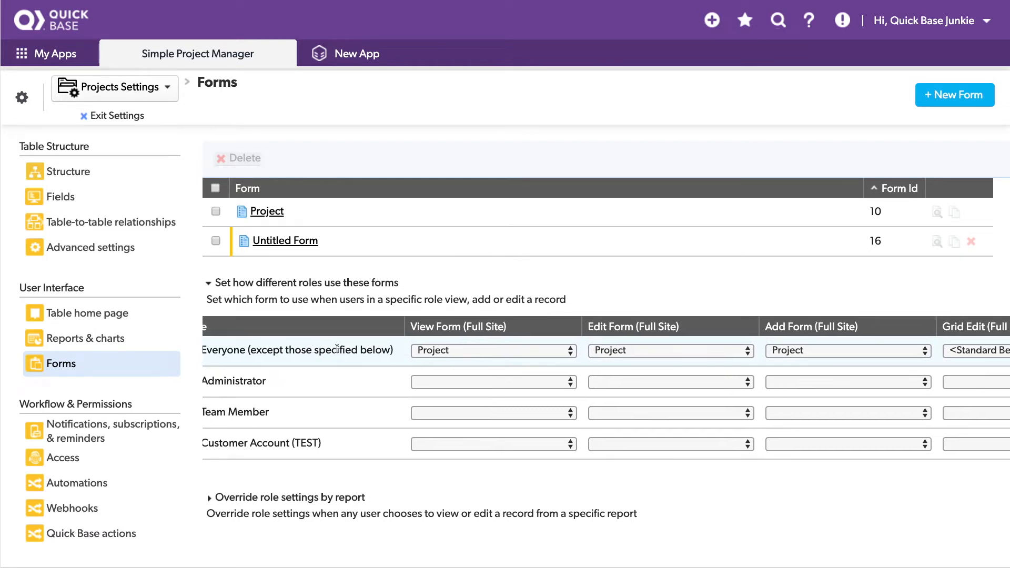
scroll(354, 350, right, 4)
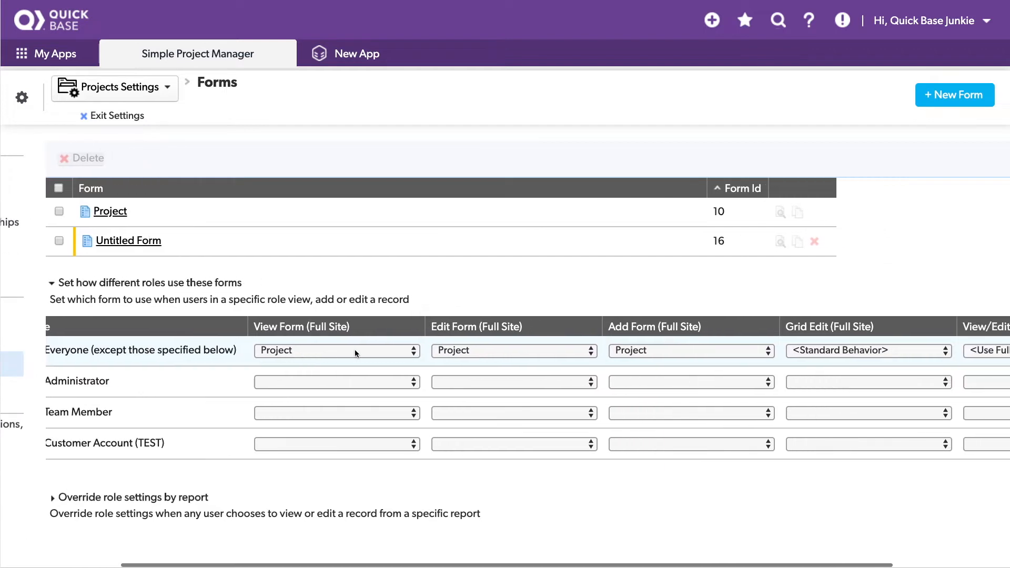
scroll(399, 354, right, 3)
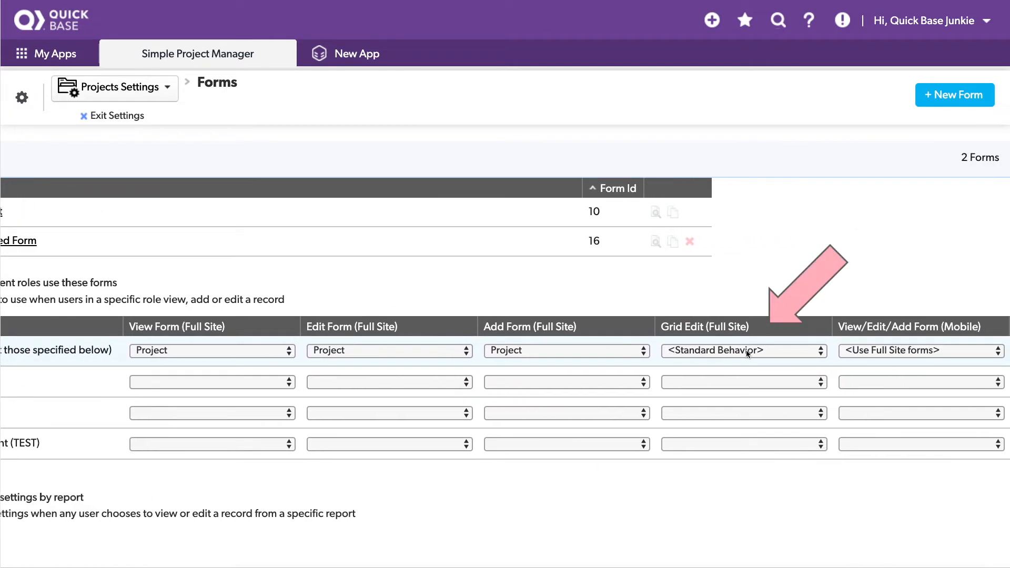
click(779, 351)
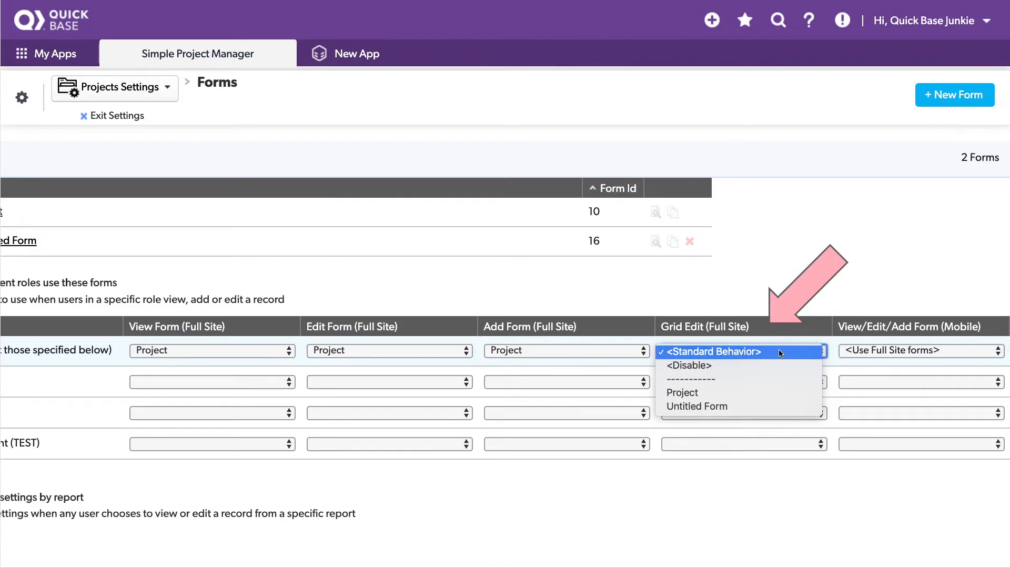
click(712, 394)
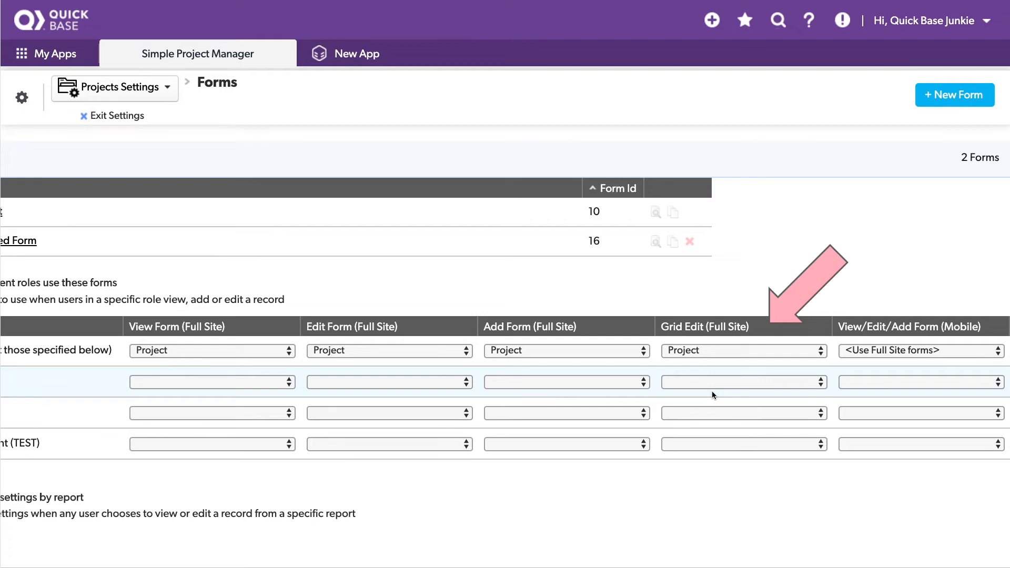
scroll(794, 282, left, 5)
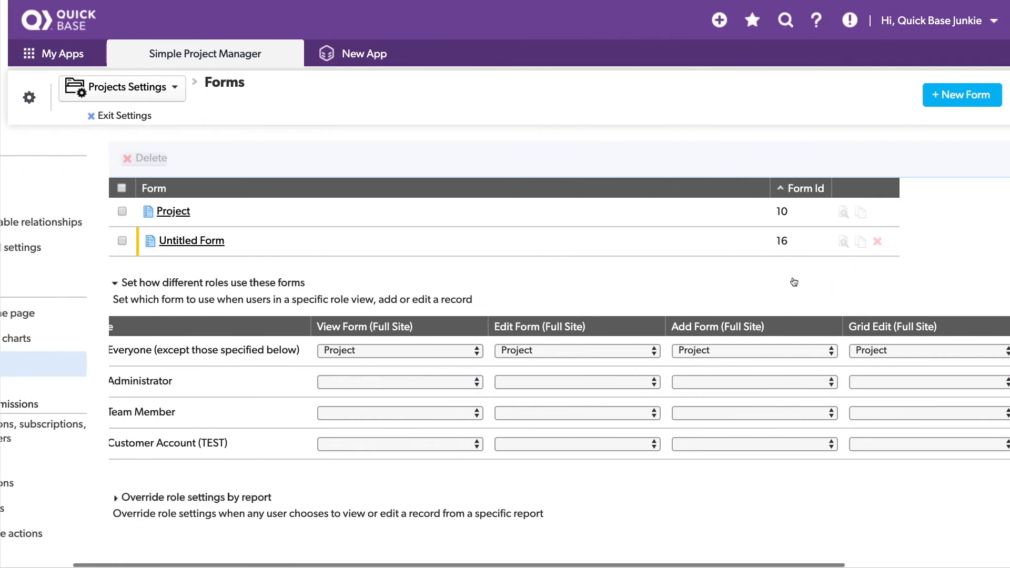
scroll(792, 282, left, 3)
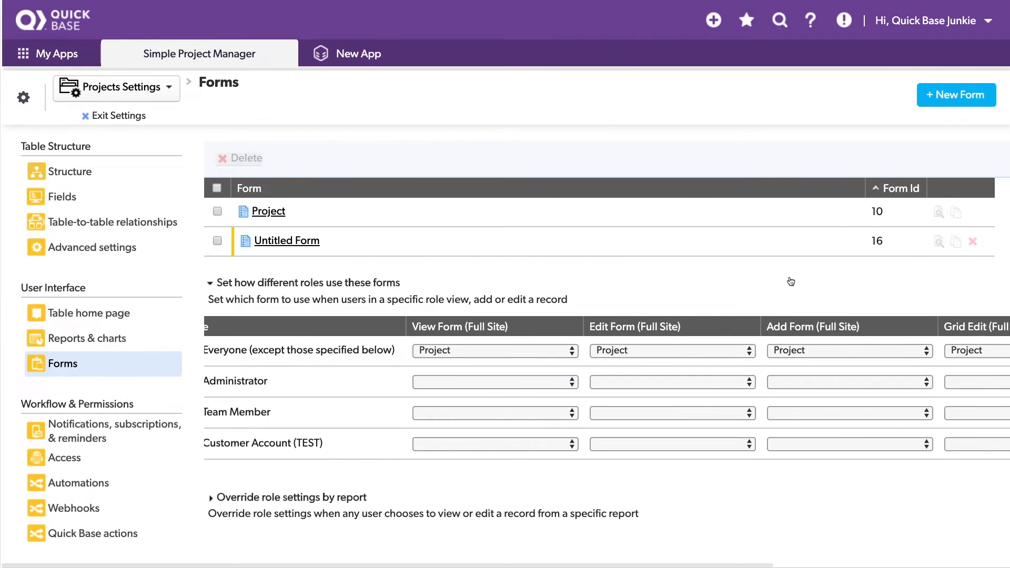
click(120, 116)
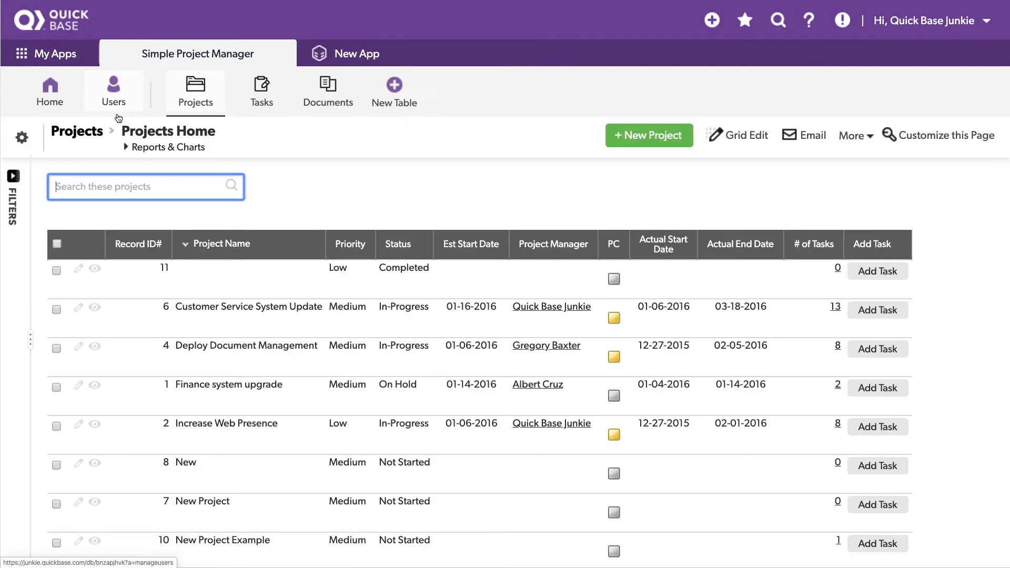
Open the Projects list in grid edit, dismiss the required-values warning, and examine the unnamed project's required cells and the grid's full set of columns
click(732, 140)
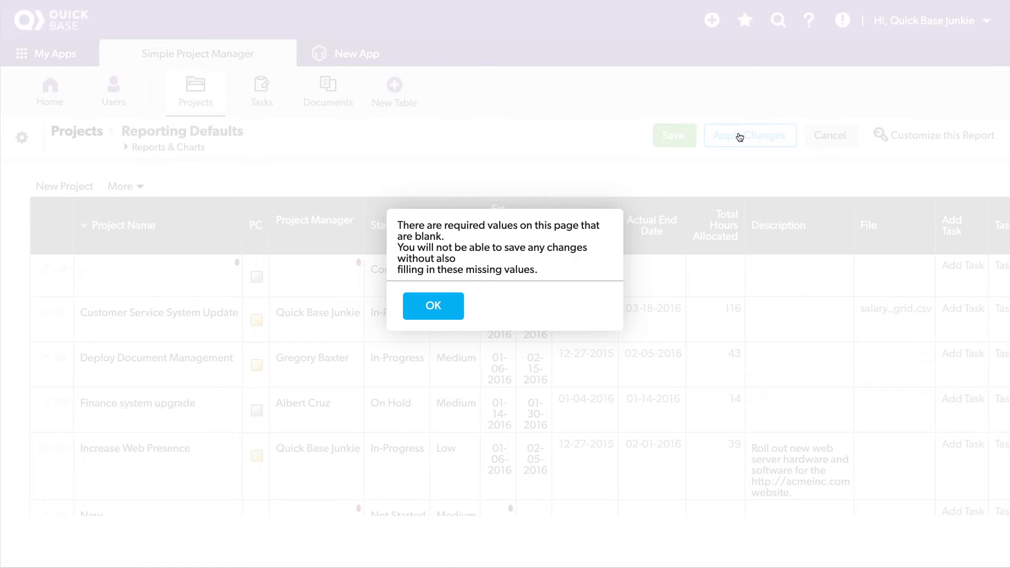
click(433, 306)
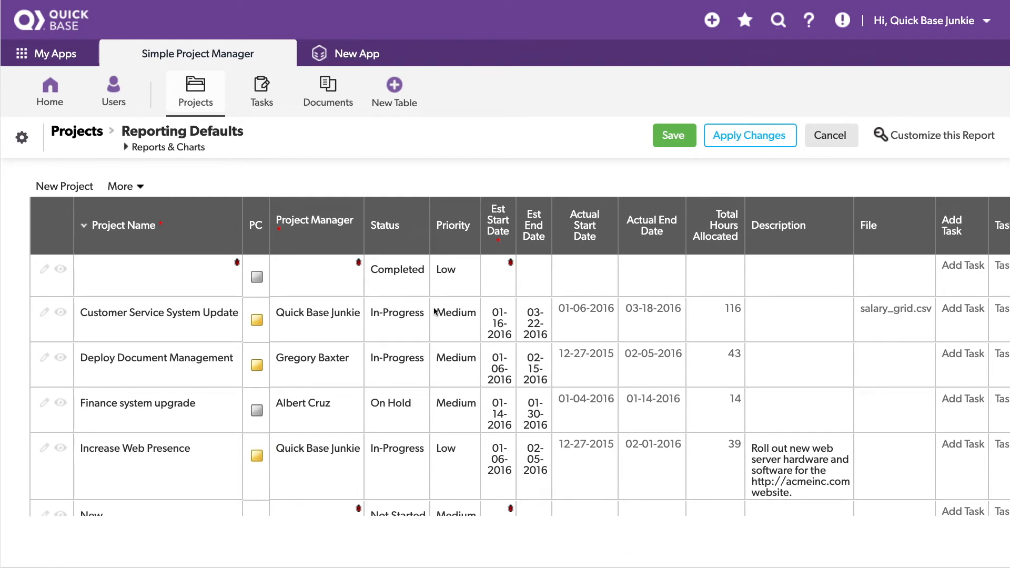
click(189, 263)
click(339, 268)
click(499, 280)
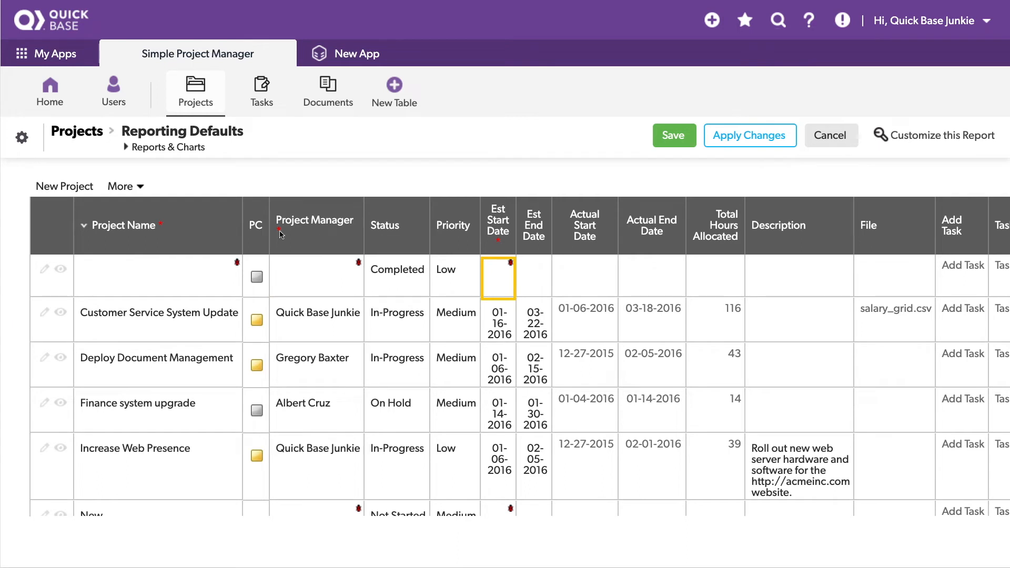
scroll(537, 289, right, 5)
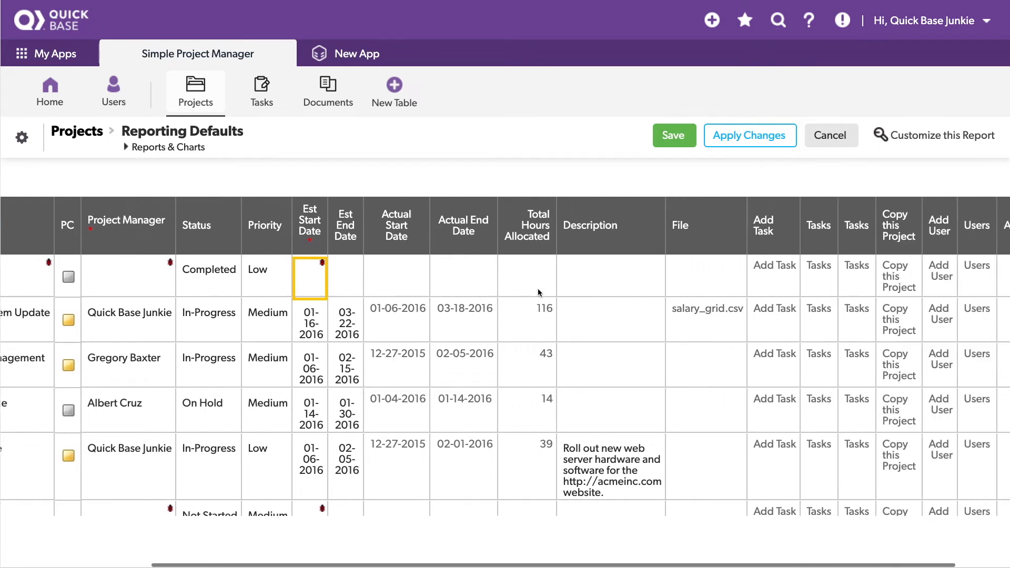
scroll(538, 288, right, 2)
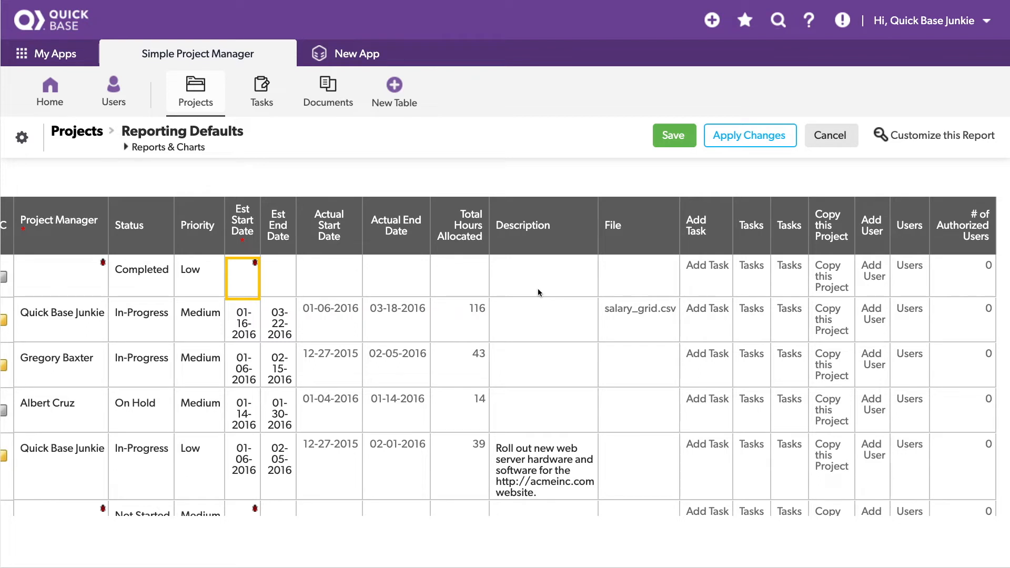
scroll(537, 288, left, 5)
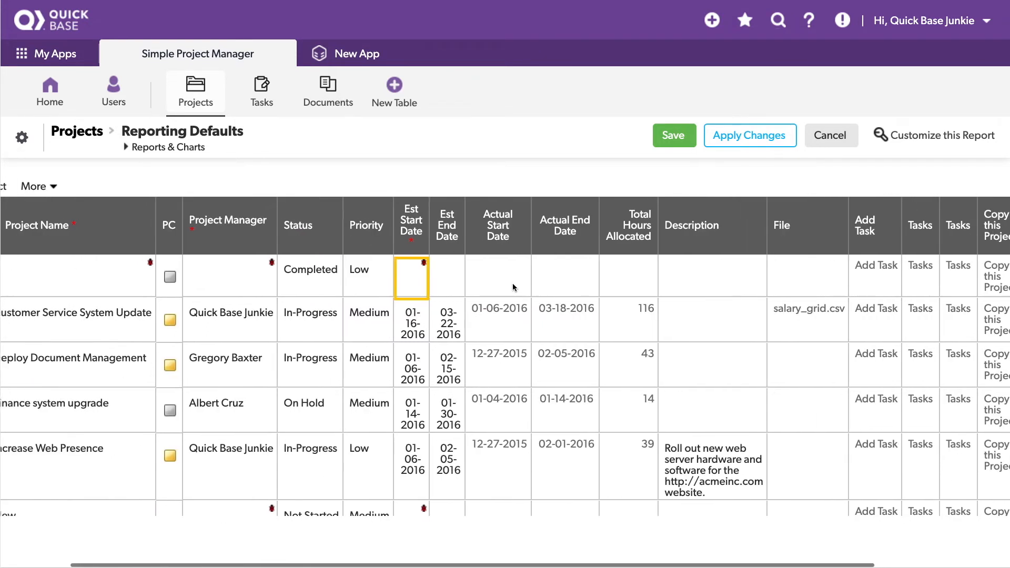
scroll(512, 283, left, 3)
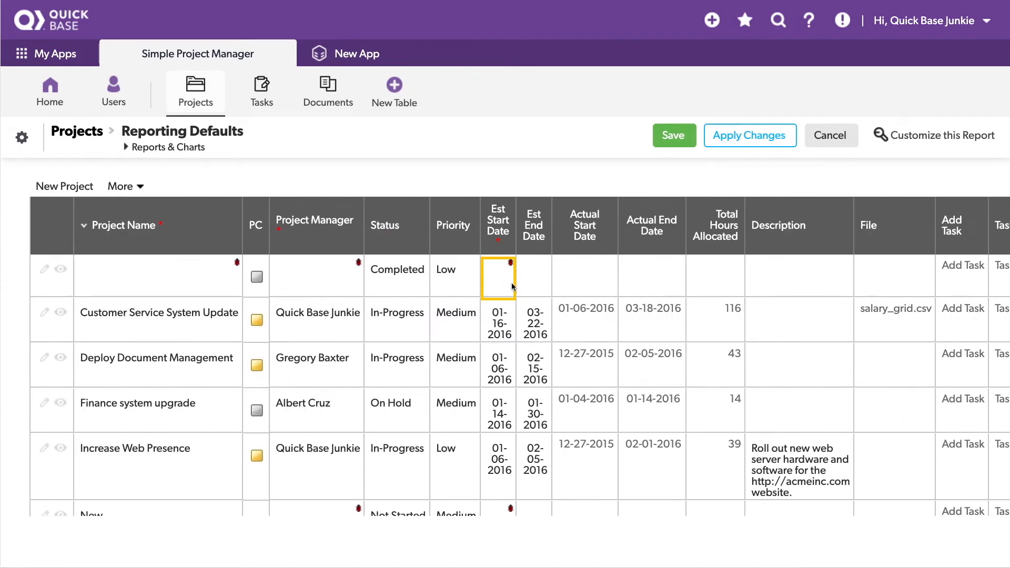
Check the Est Start Date and Project Manager cells of the New and New Project rows, then cancel the grid edit
scroll(511, 283, down, 3)
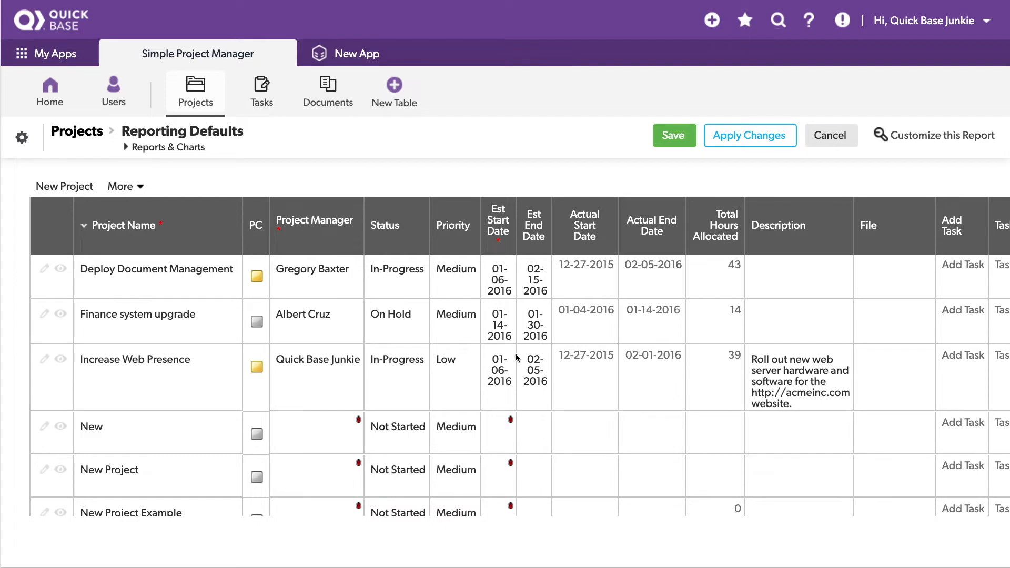
scroll(515, 353, down, 3)
click(514, 360)
click(497, 321)
scroll(497, 298, up, 1)
click(499, 295)
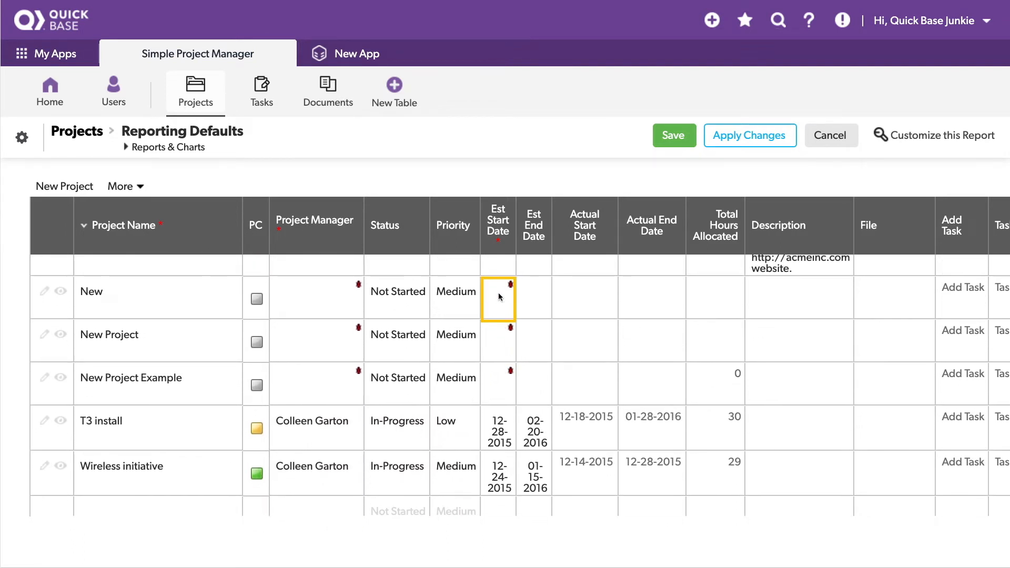
click(316, 335)
click(317, 293)
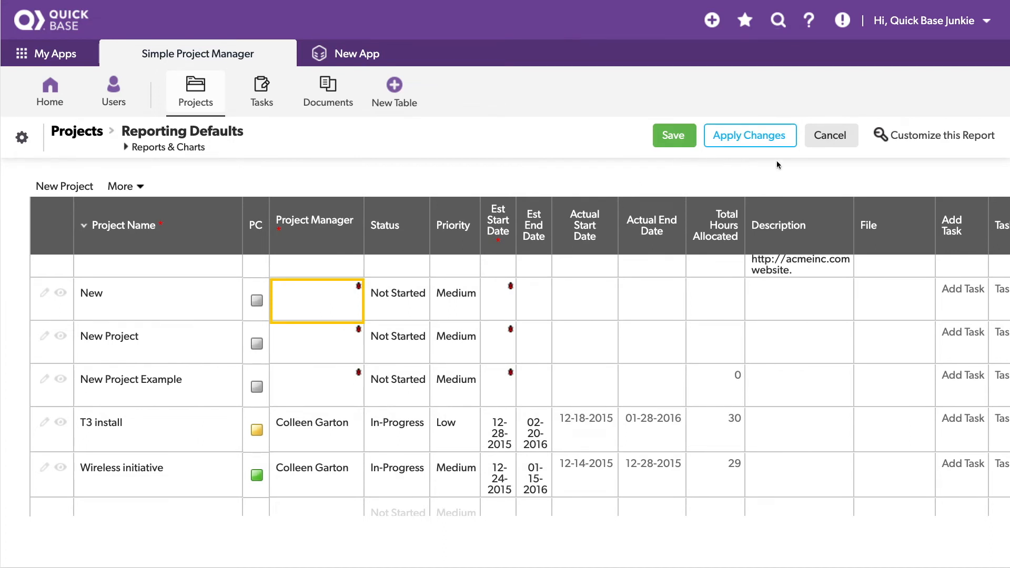
click(838, 136)
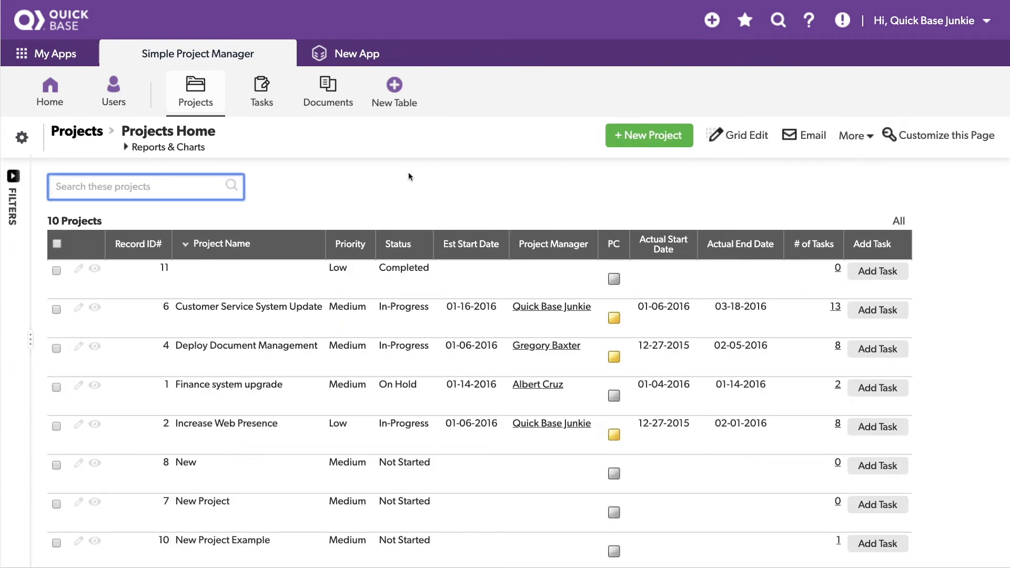
Open the Team Member role in the app's role settings and examine the Hide Multi-record Options settings in its user interface options
click(21, 138)
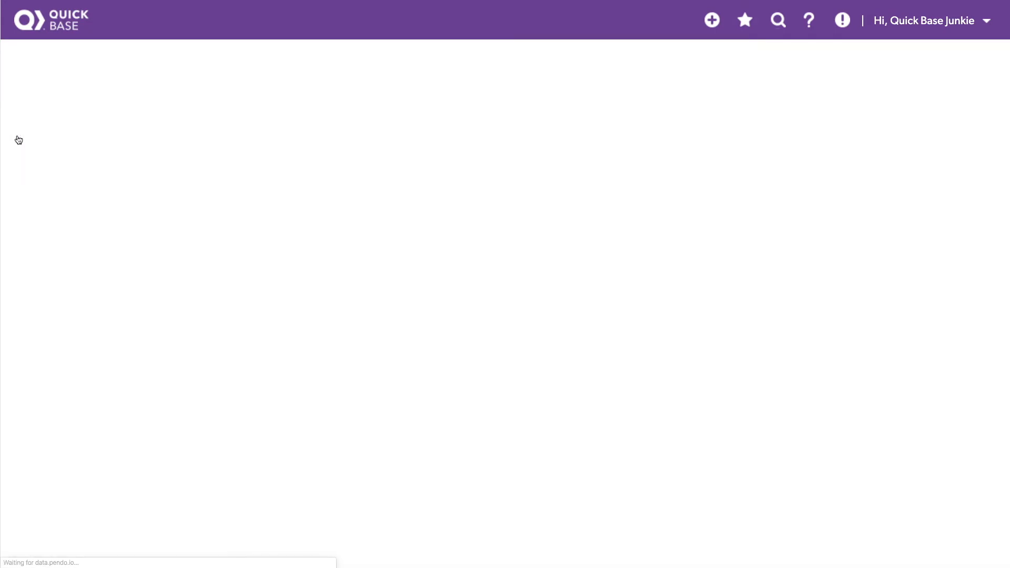
mouse_move(99, 91)
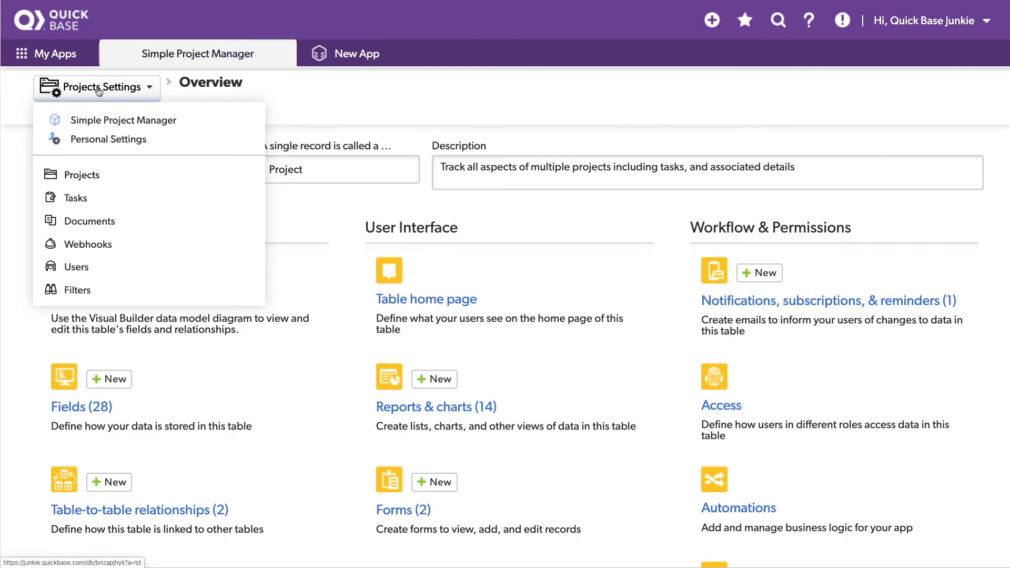
click(99, 119)
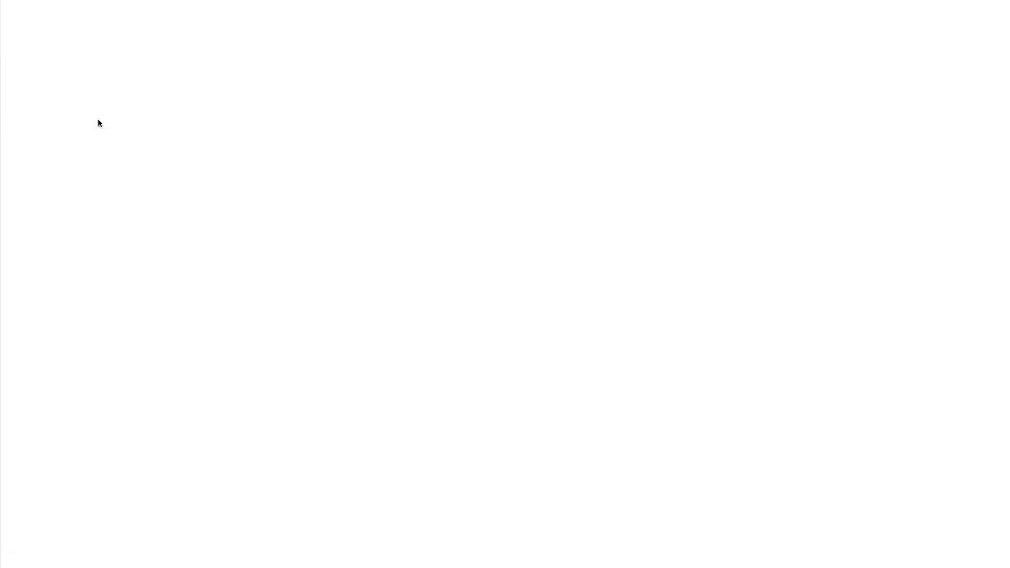
click(78, 463)
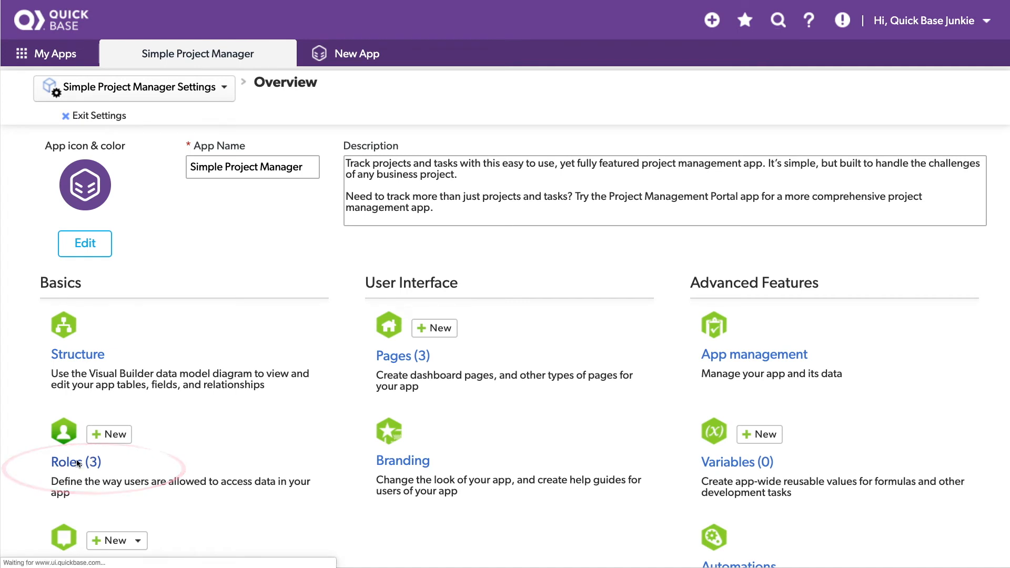
click(237, 339)
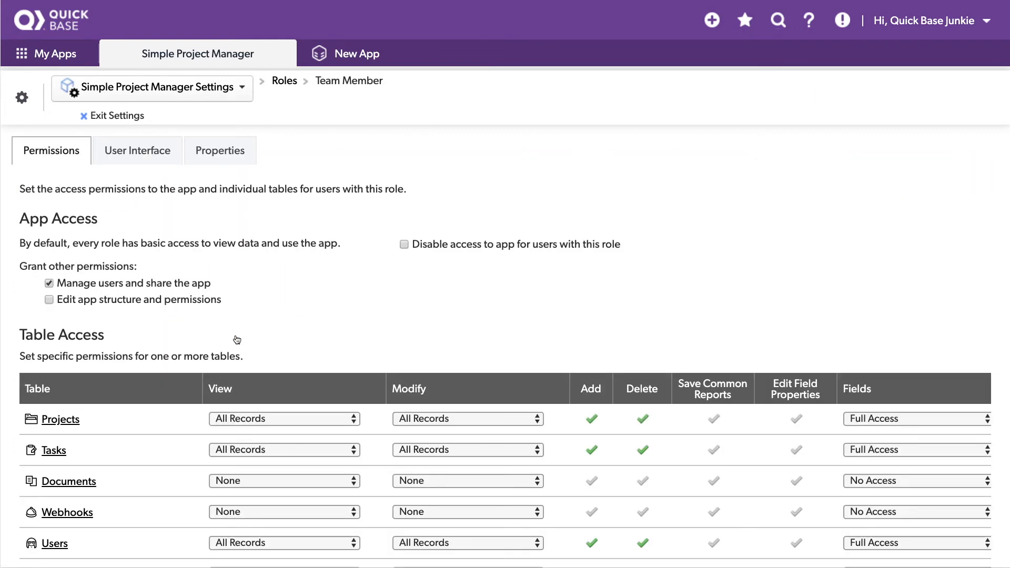
click(132, 156)
scroll(573, 251, down, 1)
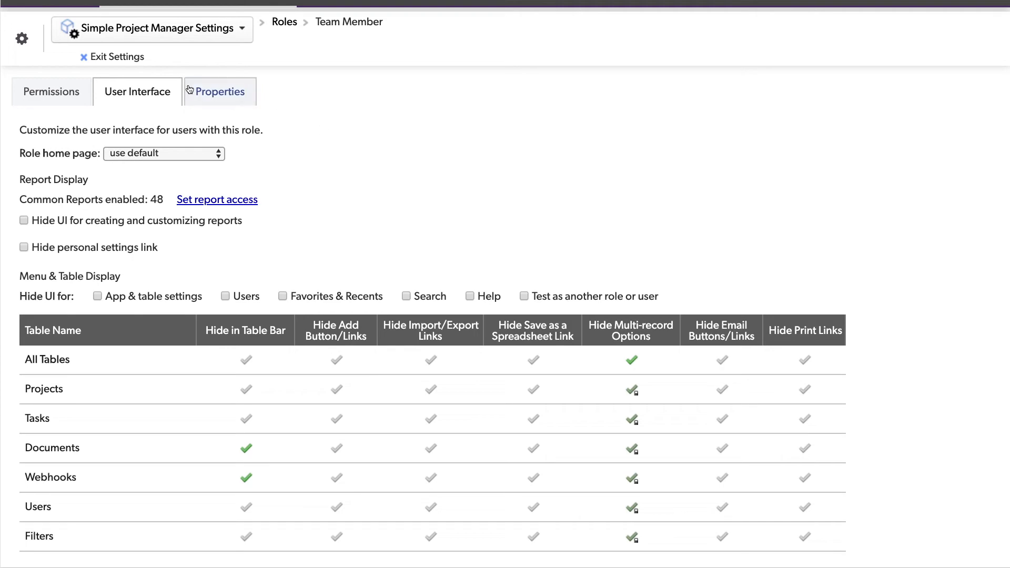
Go to the Projects table's form settings and expand the overrides of role settings by report
click(104, 35)
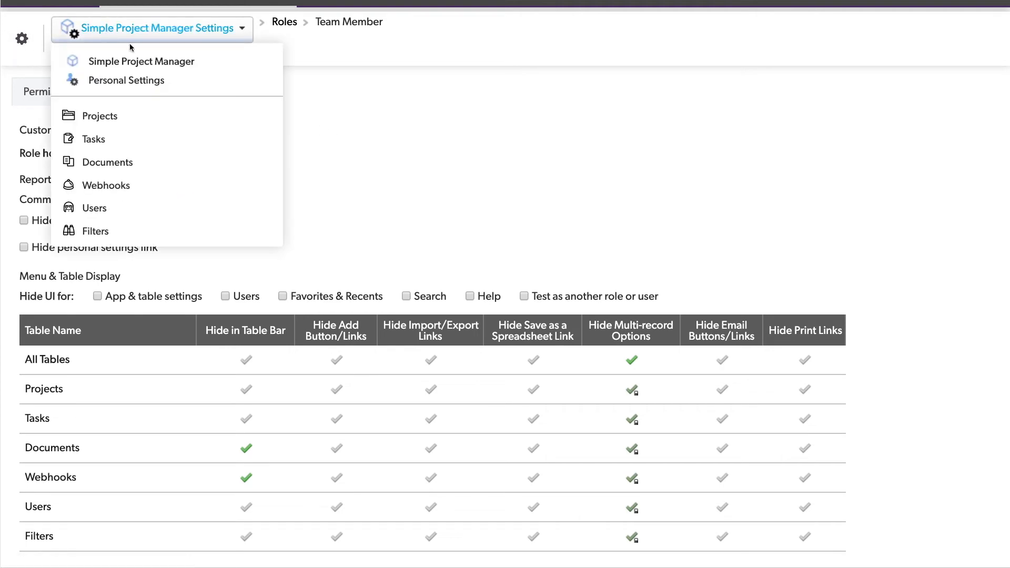
click(141, 120)
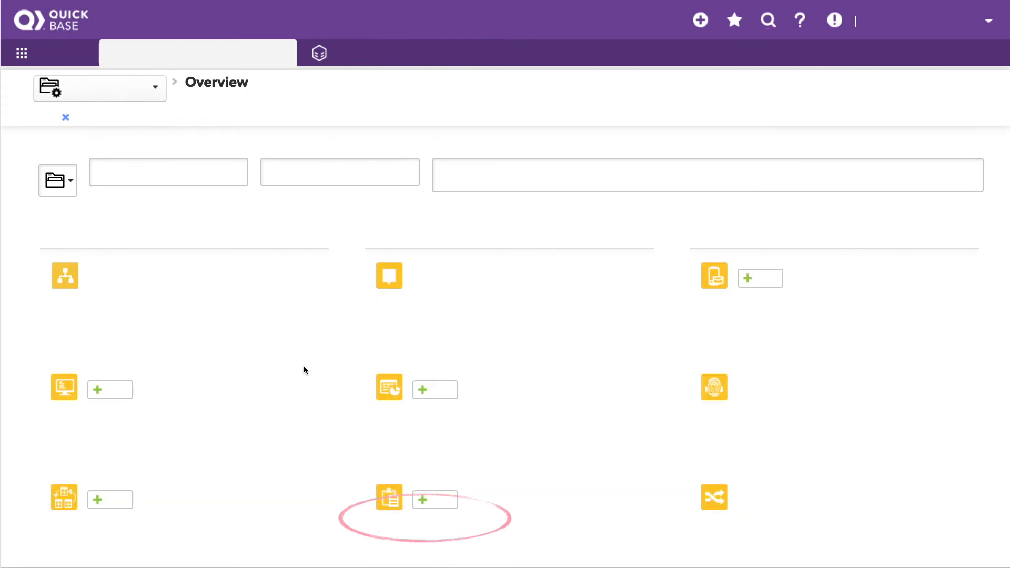
click(407, 512)
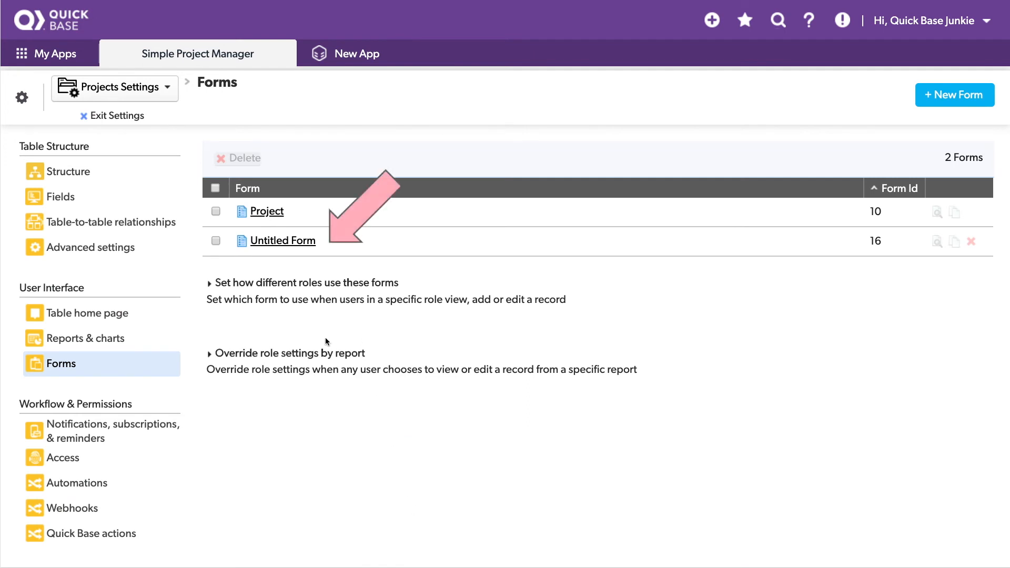
click(228, 353)
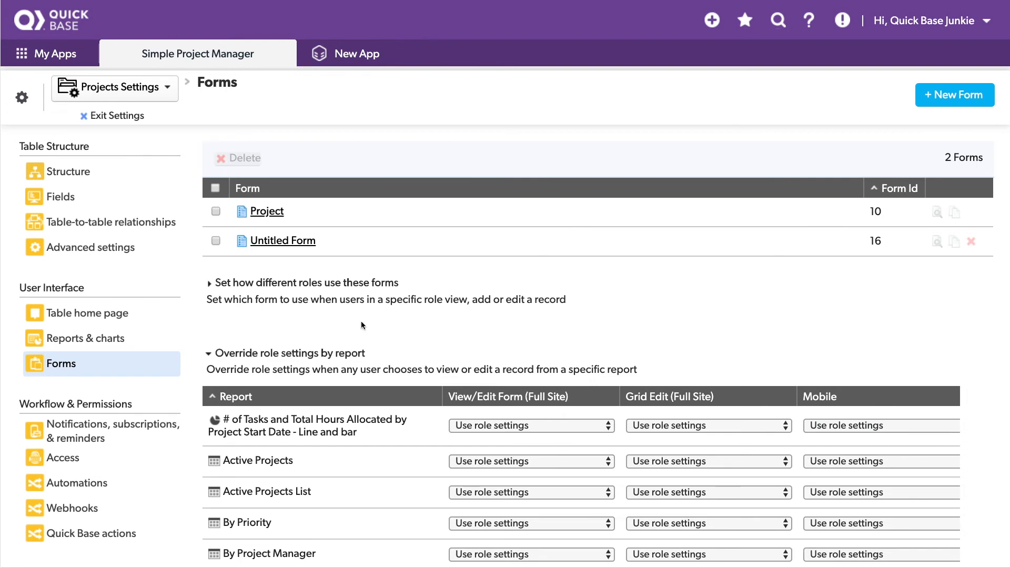
scroll(336, 326, down, 3)
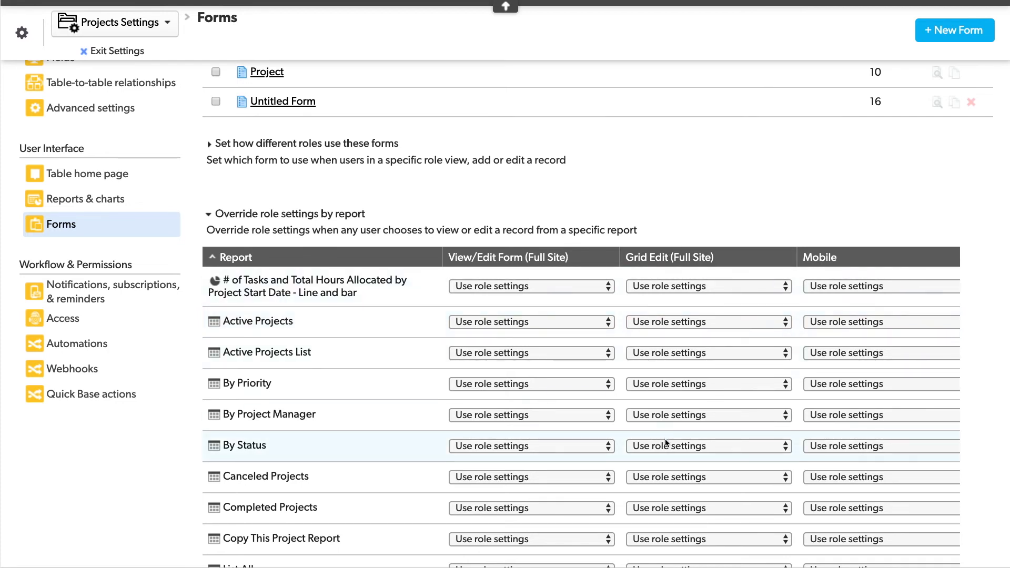
Set Grid Edit (Full Site) to <Disable> for the Active Projects List report and review the other available choices
click(707, 356)
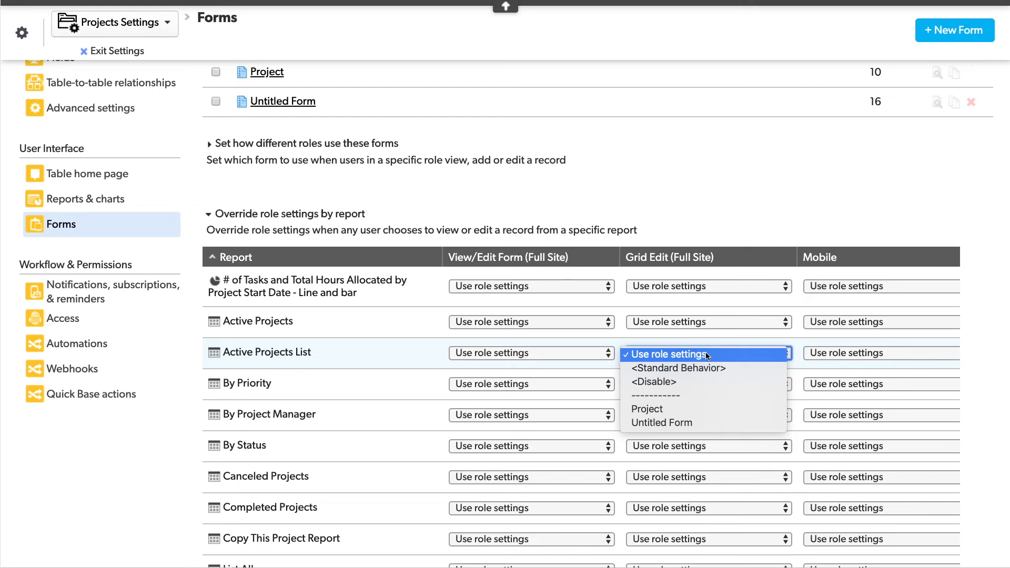
click(692, 381)
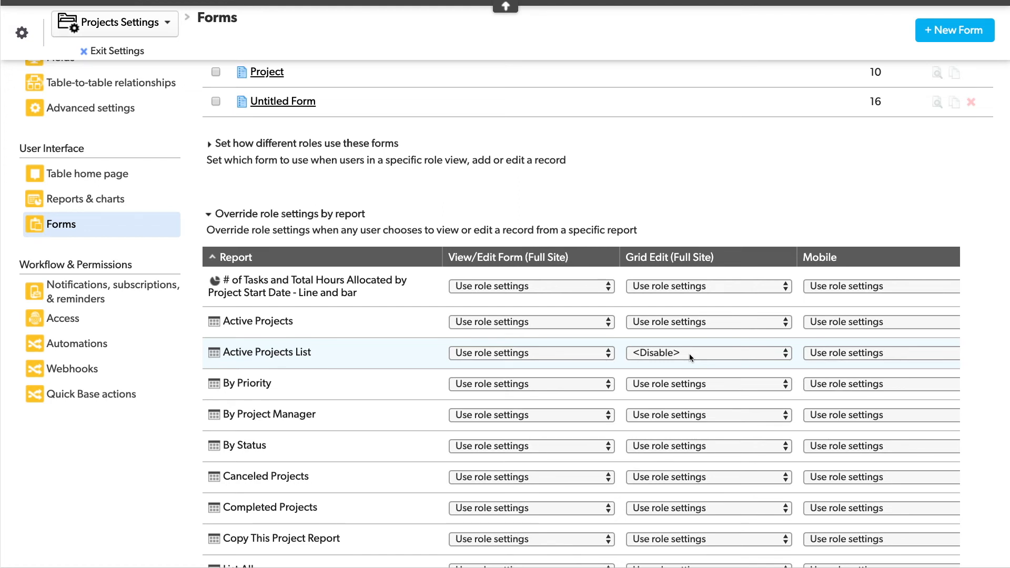
click(683, 356)
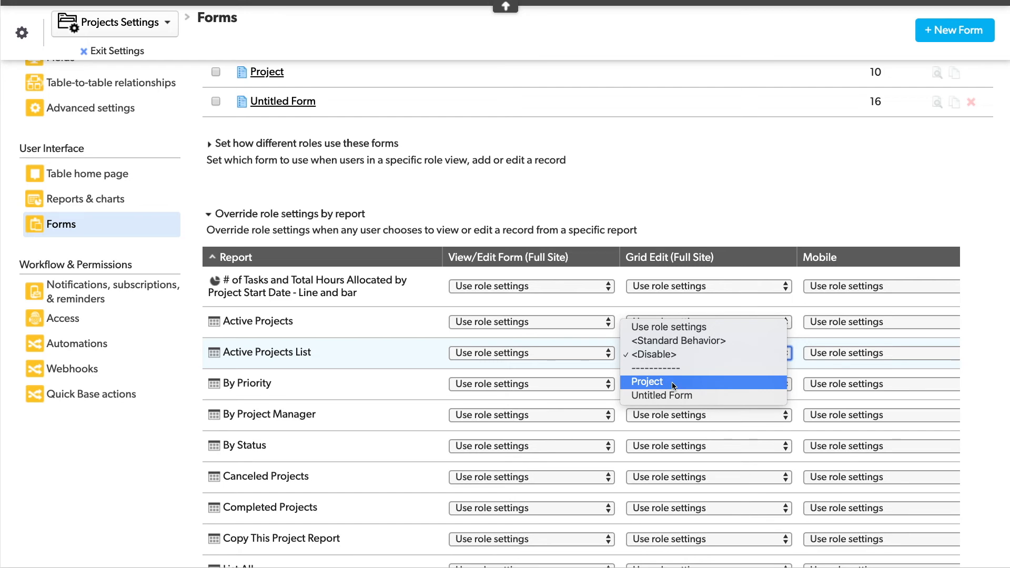
click(675, 356)
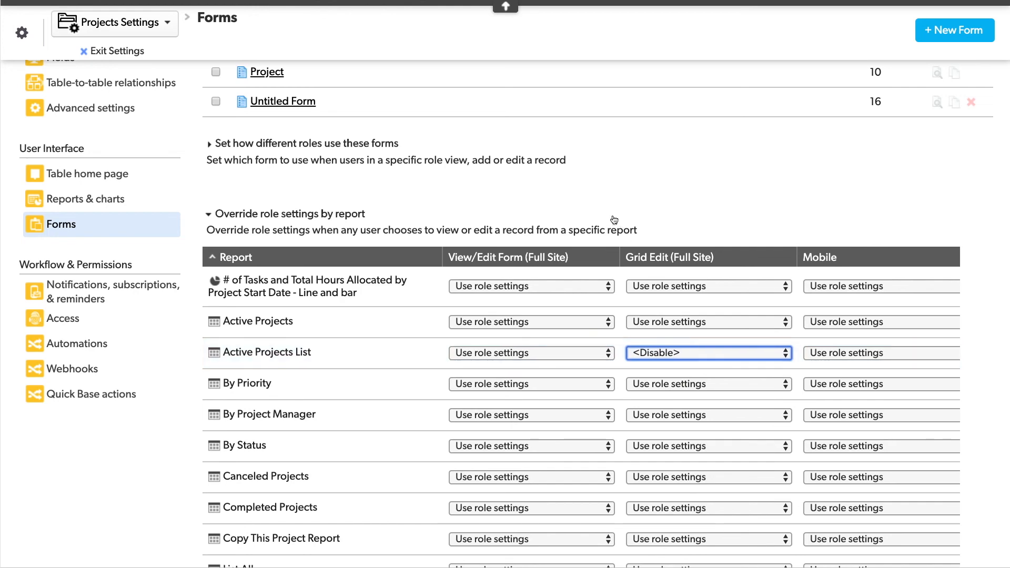
Expand the settings for how different roles use the Projects forms, review them, and exit the table settings
click(266, 146)
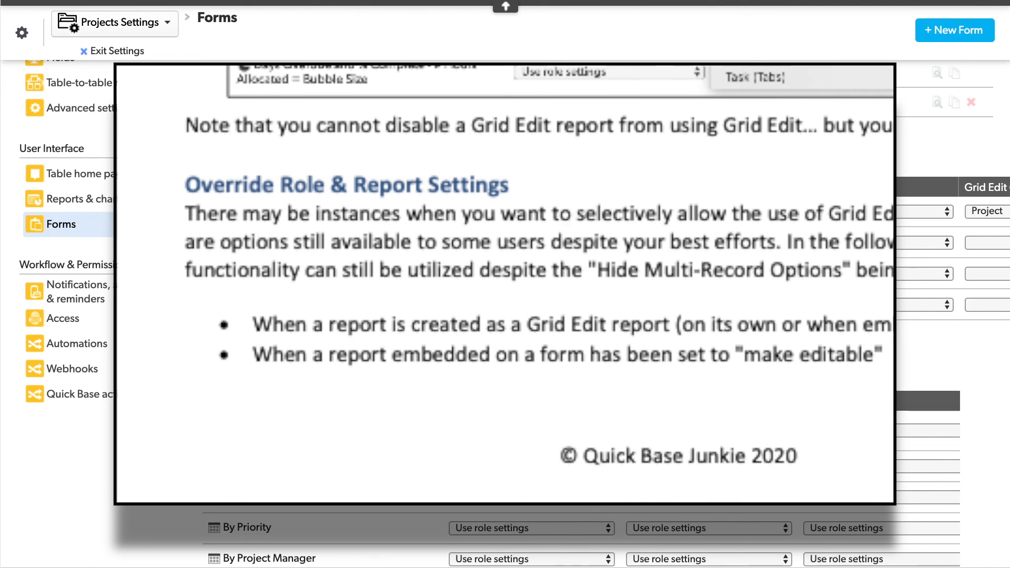
scroll(505, 284, up, 3)
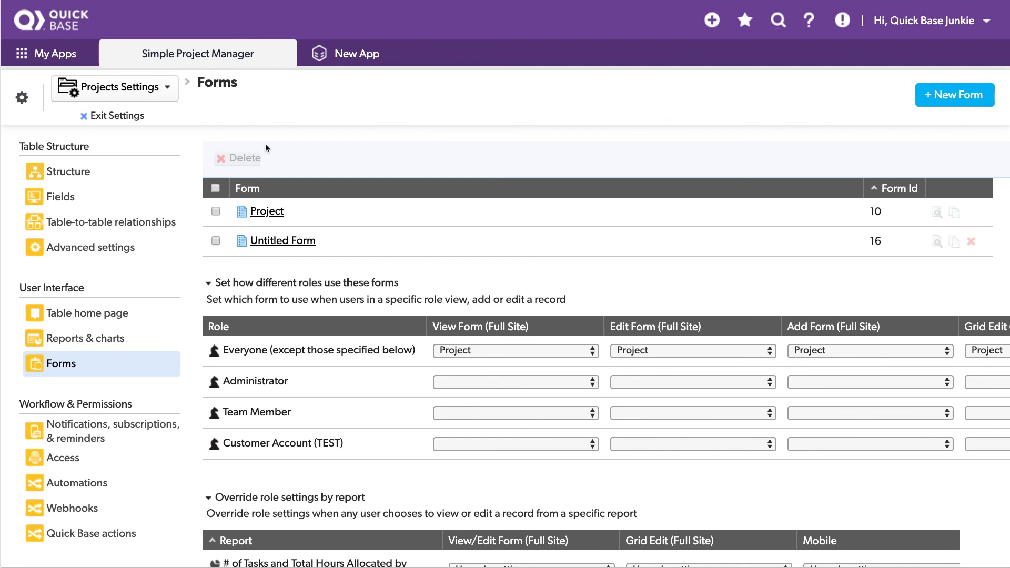
click(126, 117)
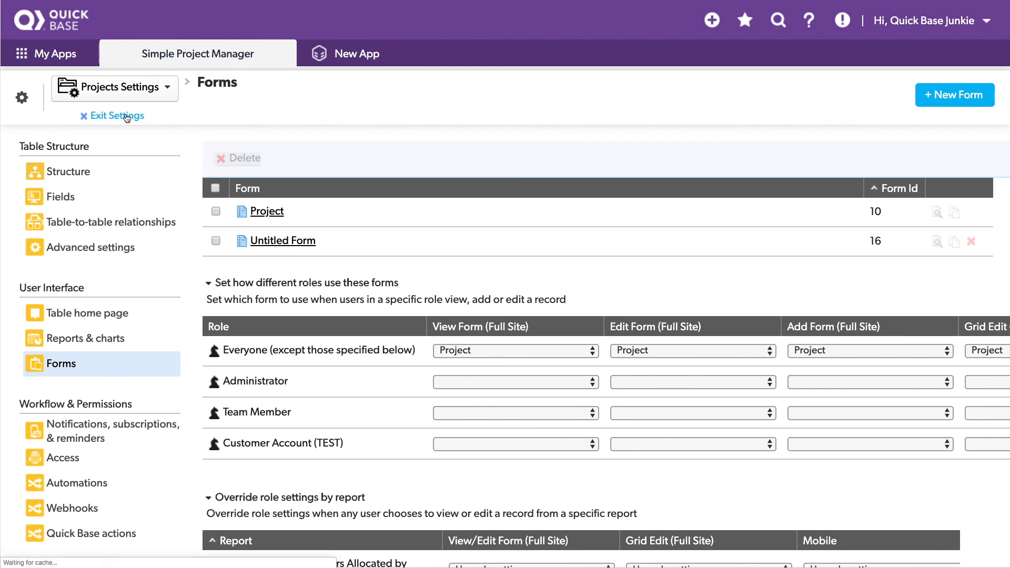